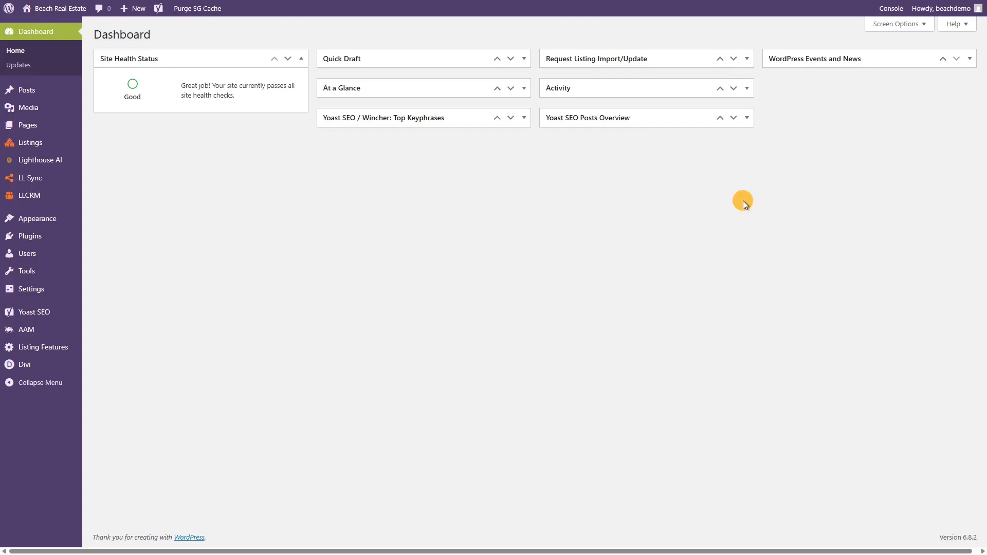
Step: Review the Lighthouse AI general settings, the available credits and the credit packs offered in its store
{"action": "left_click", "coordinate": [53, 161]}
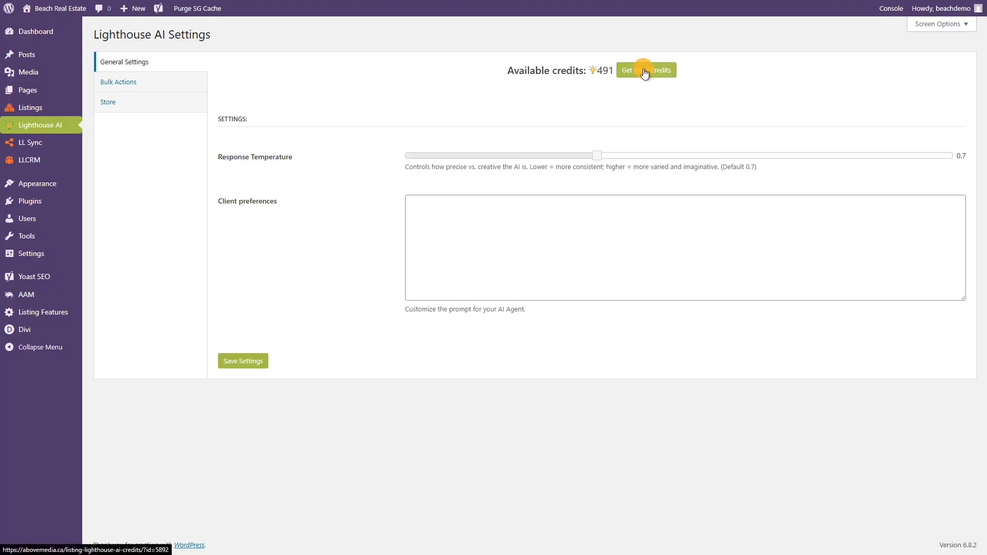
{"action": "left_click", "coordinate": [125, 105]}
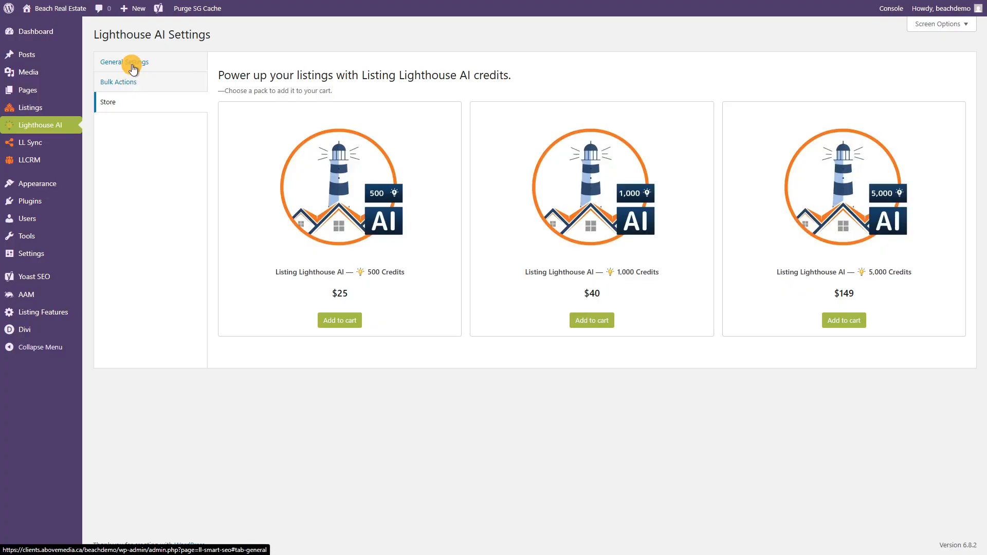
{"action": "left_click", "coordinate": [133, 68]}
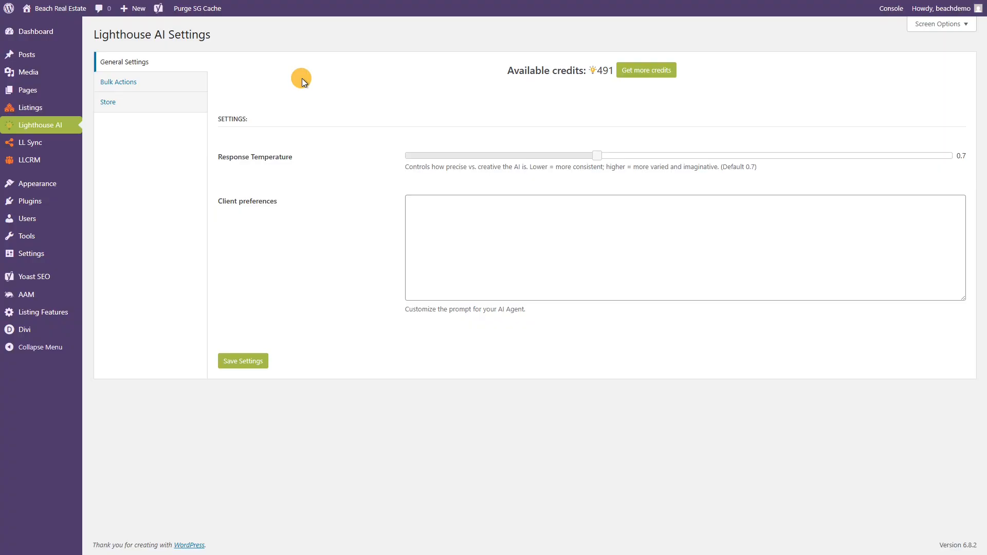
Step: Create a new listing titled "Gorgeous 4 Bedroom Villa in Cancun" in the visual editor and collapse the Yoast SEO section
{"action": "mouse_move", "coordinate": [36, 108]}
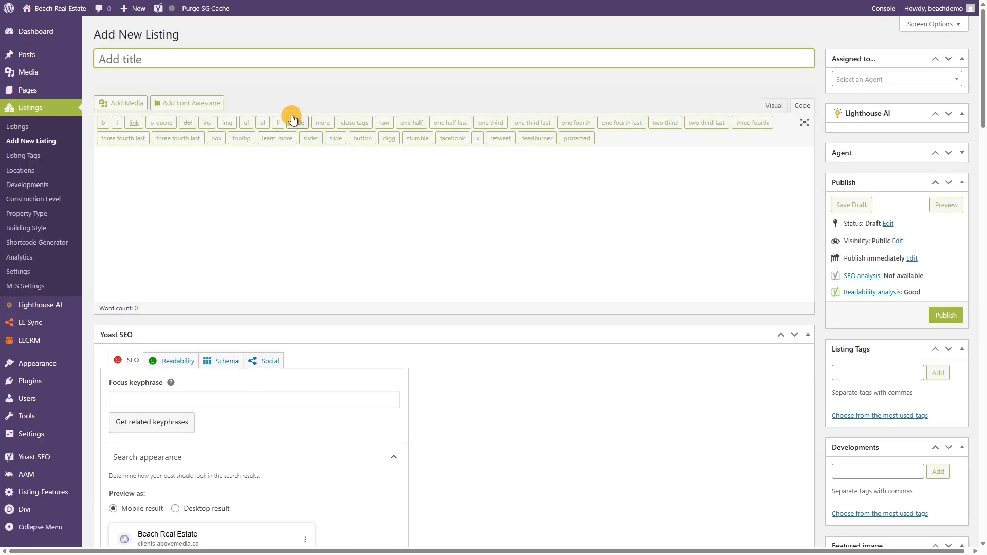
{"action": "left_click", "coordinate": [773, 104]}
{"action": "left_click", "coordinate": [328, 62]}
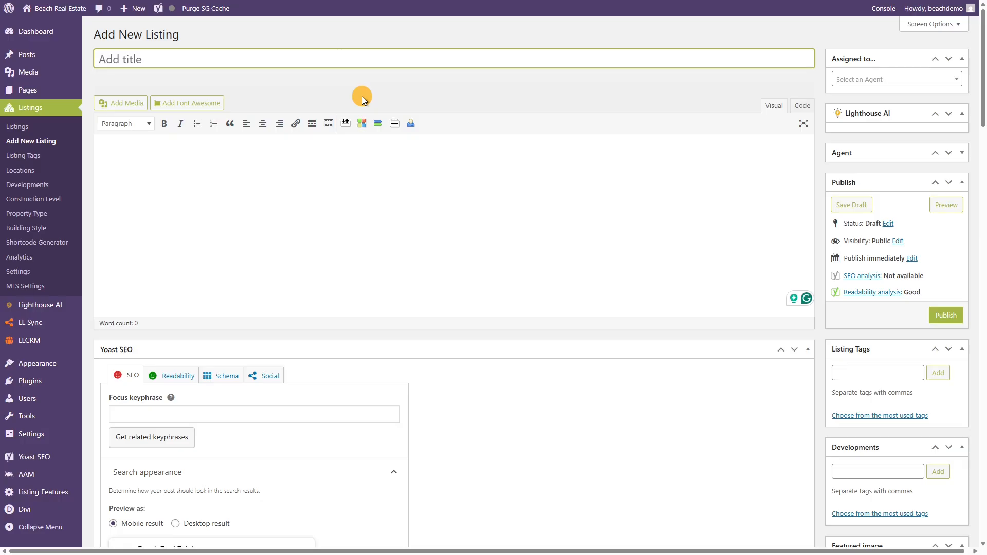
{"action": "type", "text": "Gorgeous 4 Bedroom Vill"}
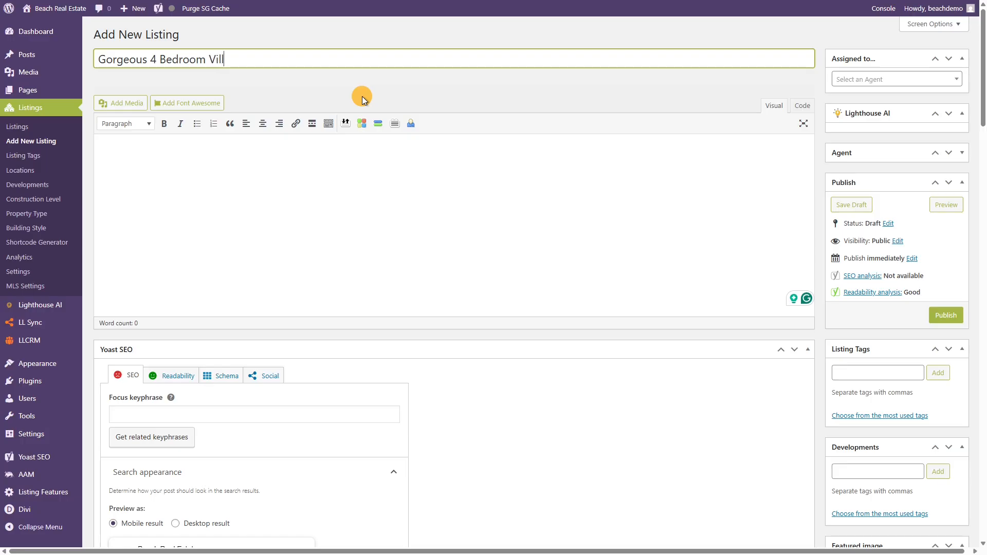
{"action": "type", "text": "a in Cancun"}
{"action": "left_click", "coordinate": [808, 350]}
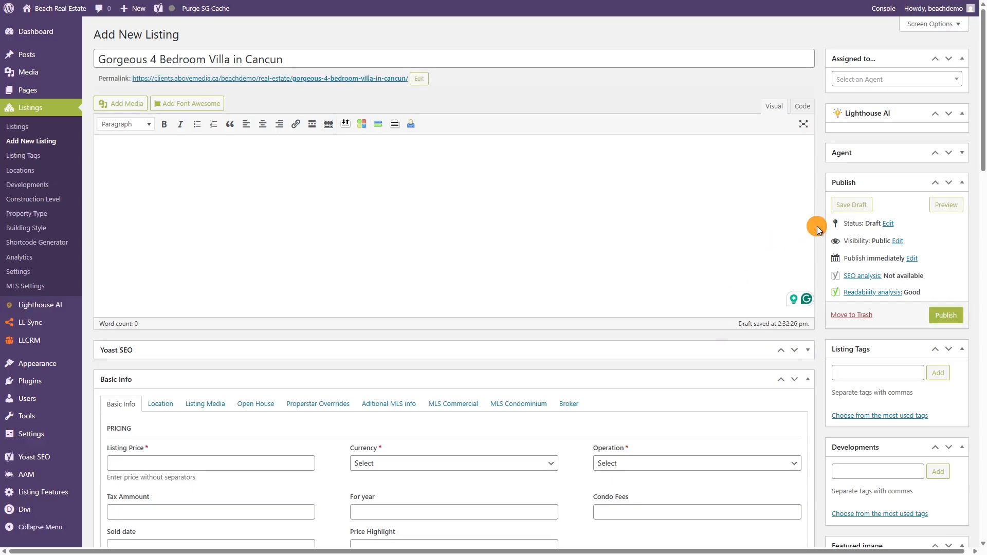
Step: Set the listing price to 450000, the currency to USD and the operation to For Sale
{"action": "scroll", "coordinate": [817, 226], "scroll_direction": "down", "scroll_amount": 5}
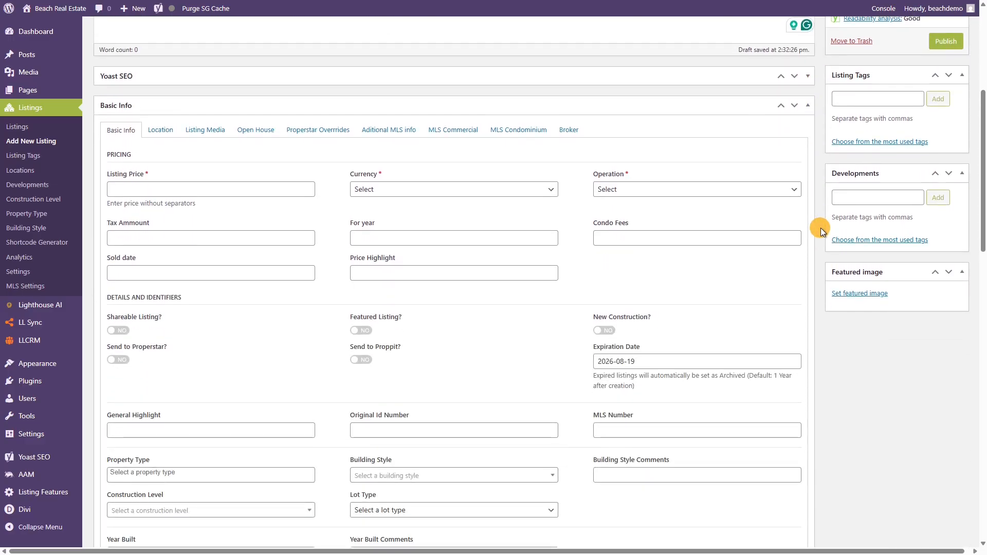
{"action": "left_click", "coordinate": [178, 189]}
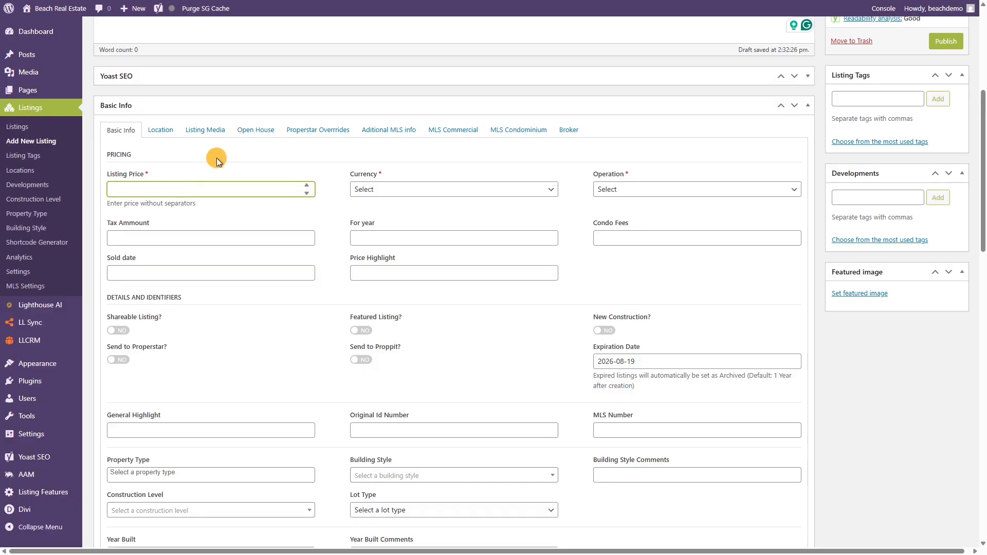
{"action": "left_click", "coordinate": [216, 187]}
{"action": "type", "text": "450000"}
{"action": "left_click", "coordinate": [418, 190]}
{"action": "left_click", "coordinate": [411, 215]}
{"action": "left_click", "coordinate": [639, 191]}
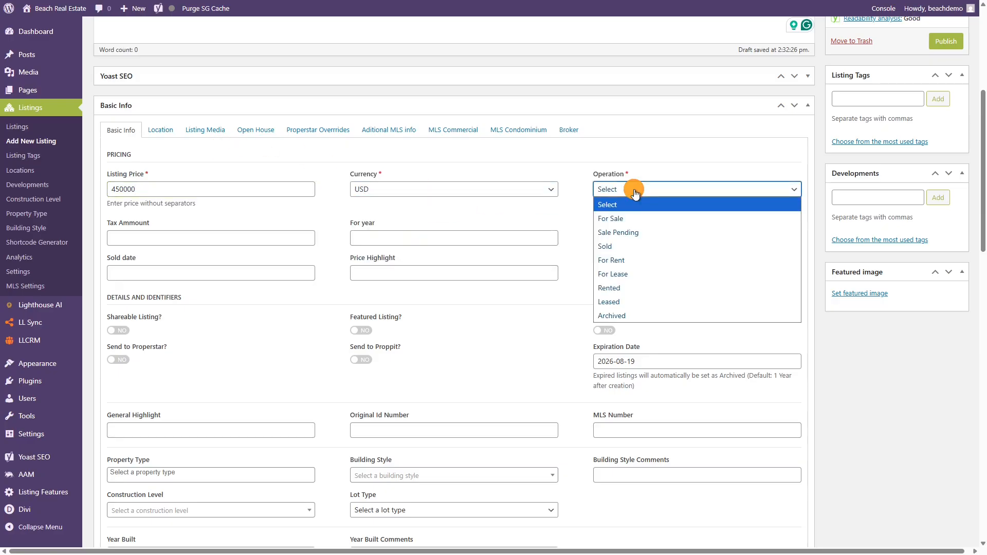
{"action": "left_click", "coordinate": [638, 219]}
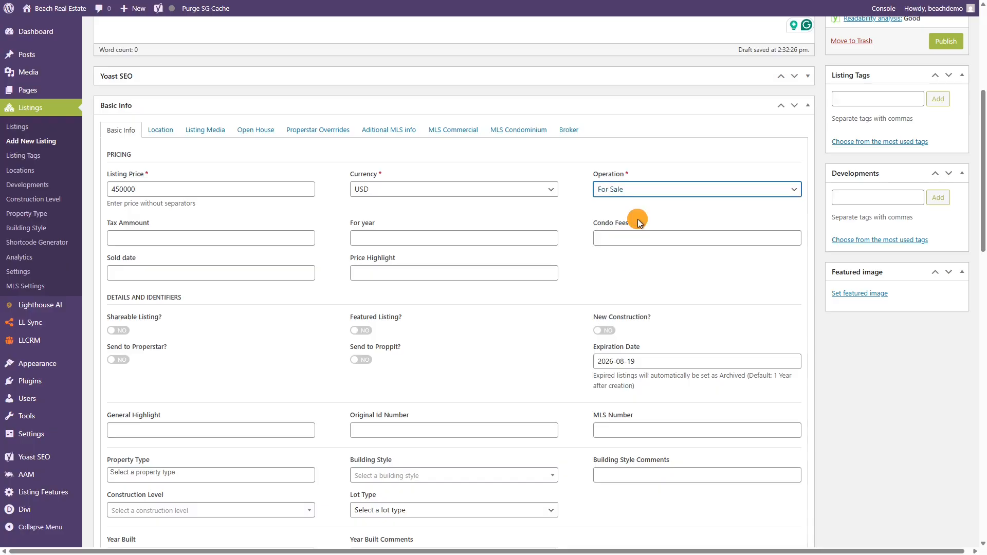
{"action": "left_click", "coordinate": [575, 219]}
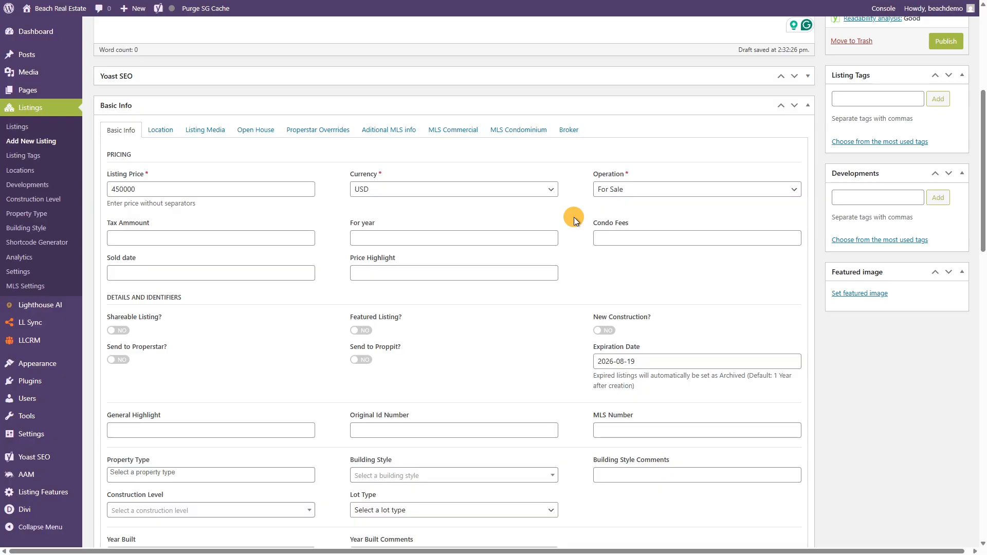
Step: Enter "Rare opportunity in this area" as the price highlight and "Fantastic Views of the Caribbean Sea" as the general highlight
{"action": "left_click", "coordinate": [406, 273]}
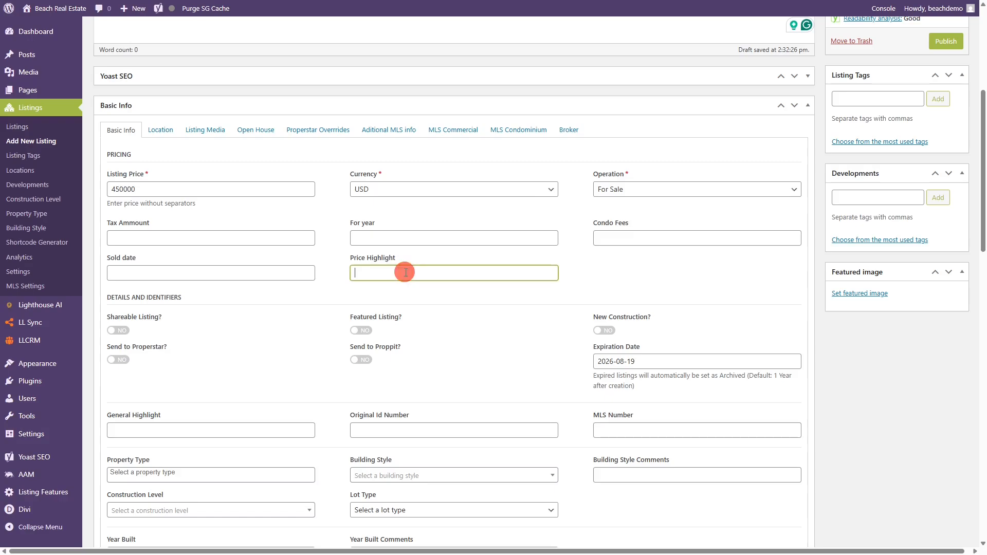
{"action": "left_click", "coordinate": [222, 432]}
{"action": "left_click", "coordinate": [386, 270]}
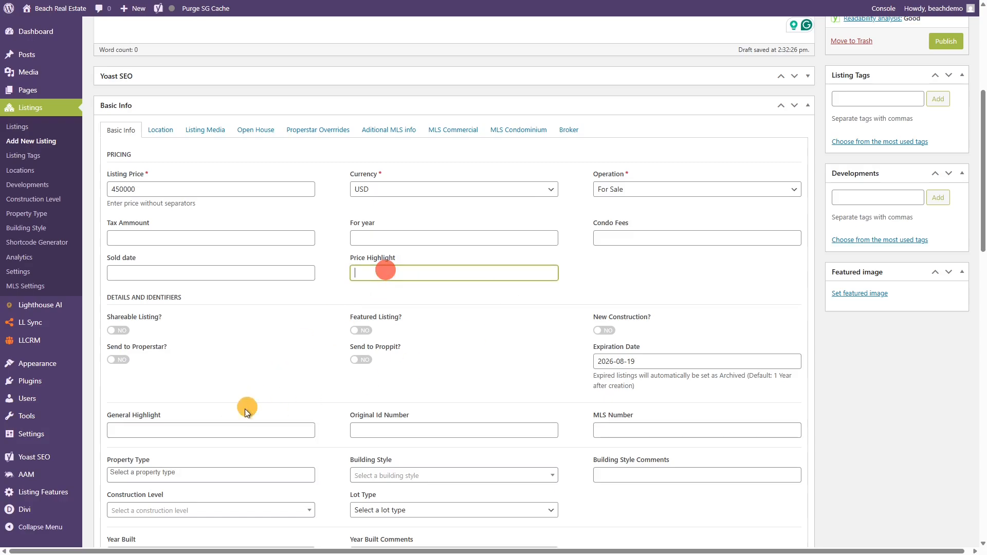
{"action": "left_click", "coordinate": [221, 431]}
{"action": "left_click", "coordinate": [374, 274]}
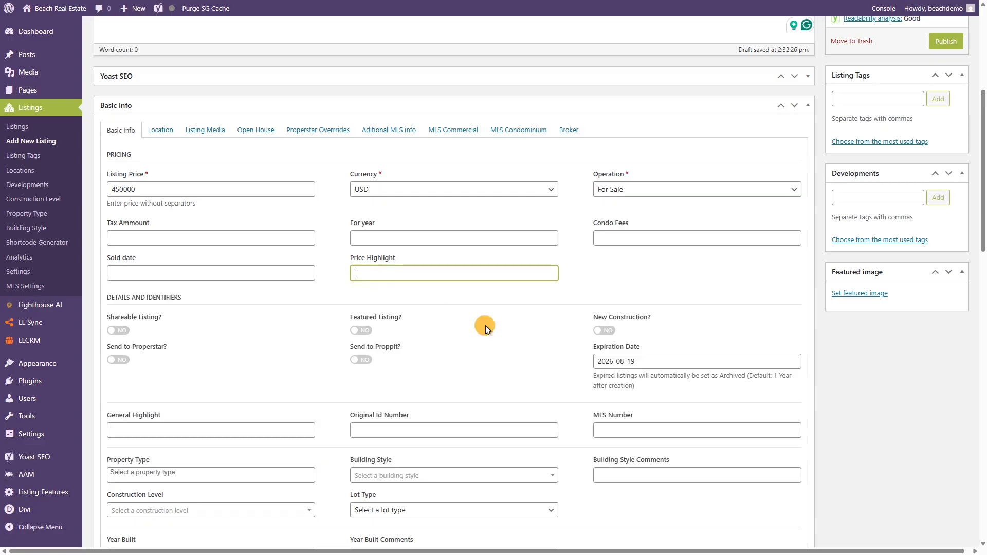
{"action": "type", "text": "Rare opportunity in this area"}
{"action": "left_click", "coordinate": [231, 430]}
{"action": "type", "text": "Fantastic Views of the Caribbean Sea"}
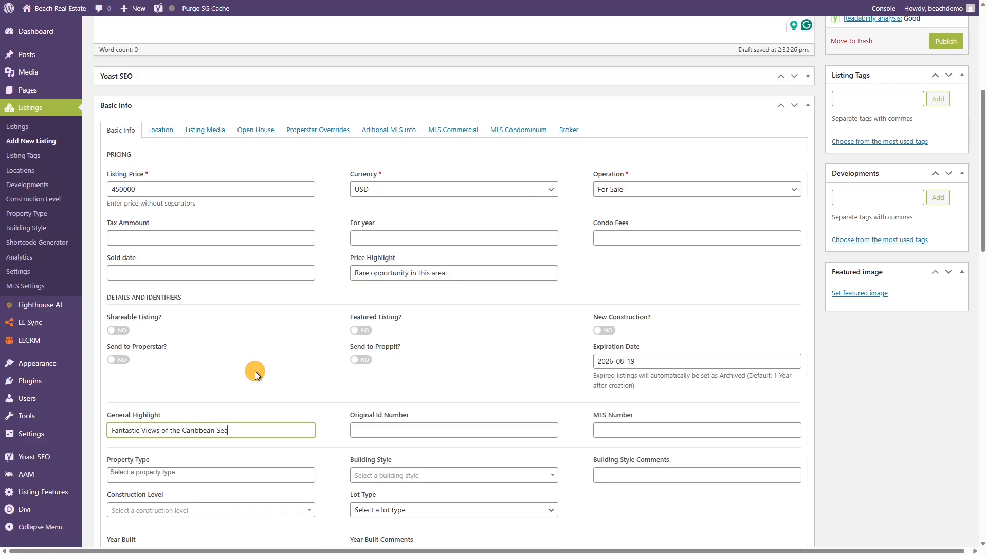
Step: Set the property type to House, the building style to 2 1/2 Story and the construction level to Fully Built
{"action": "scroll", "coordinate": [255, 372], "scroll_direction": "down", "scroll_amount": 3}
{"action": "left_click", "coordinate": [201, 335]}
{"action": "left_click", "coordinate": [174, 400]}
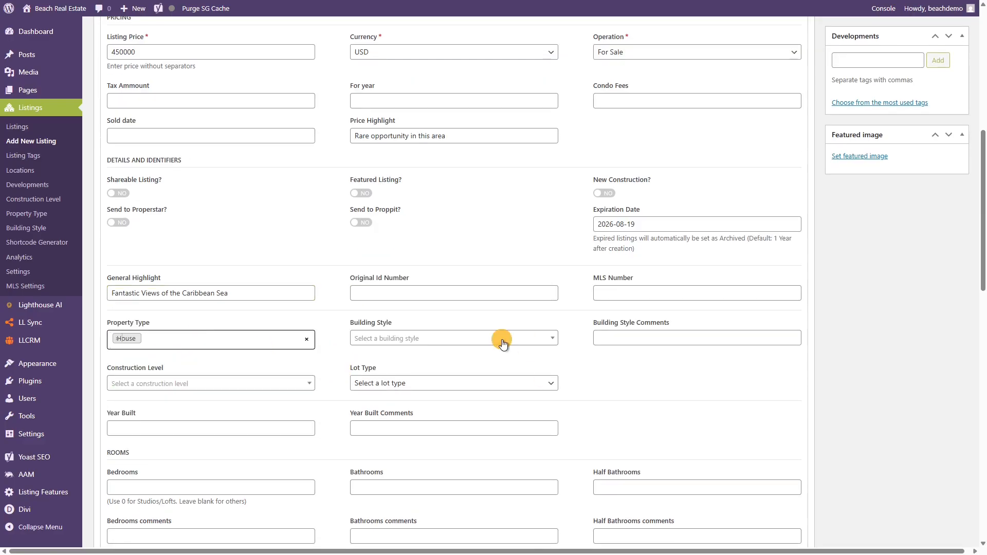
{"action": "left_click", "coordinate": [503, 339]}
{"action": "left_click", "coordinate": [437, 407]}
{"action": "left_click", "coordinate": [298, 386]}
{"action": "left_click", "coordinate": [216, 432]}
Step: Set the year built to 2024 and the rooms to 4 bedrooms, 4 bathrooms and 1 half bathroom
{"action": "scroll", "coordinate": [221, 411], "scroll_direction": "down", "scroll_amount": 3}
{"action": "left_click", "coordinate": [225, 292]}
{"action": "type", "text": "2024"}
{"action": "left_click", "coordinate": [679, 351]}
{"action": "type", "text": "1"}
Step: Set the construction size to 6000 square feet
{"action": "scroll", "coordinate": [295, 435], "scroll_direction": "down", "scroll_amount": 5}
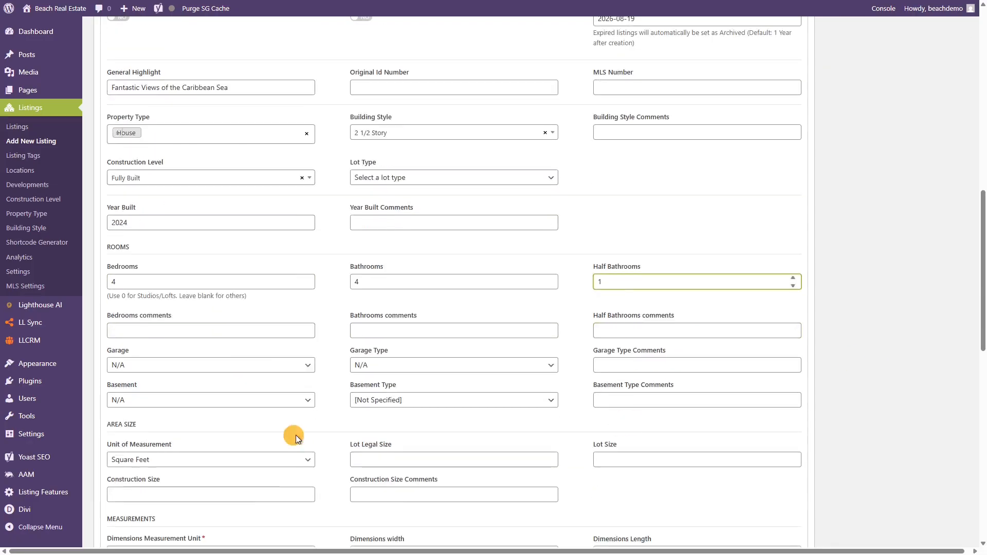
{"action": "left_click", "coordinate": [212, 282]}
{"action": "type", "text": "60000"}
Step: Select the interior features Bar, In-Law Floorplan, Eat-in Kitchen, Granite Counters, Solar Tube(s), Recessed Lighting and Pantry
{"action": "scroll", "coordinate": [836, 249], "scroll_direction": "down", "scroll_amount": 3}
{"action": "scroll", "coordinate": [836, 250], "scroll_direction": "down", "scroll_amount": 1}
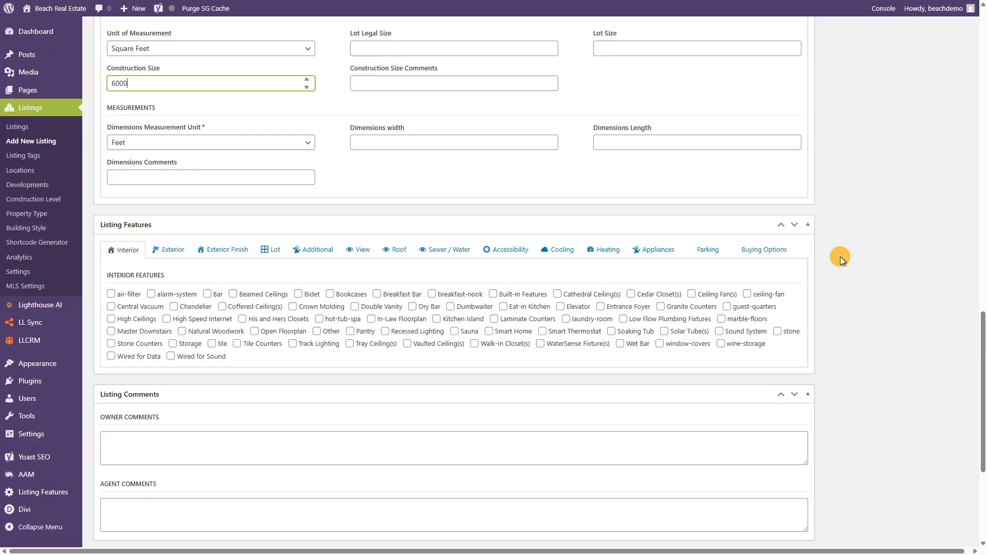
{"action": "left_click", "coordinate": [208, 294]}
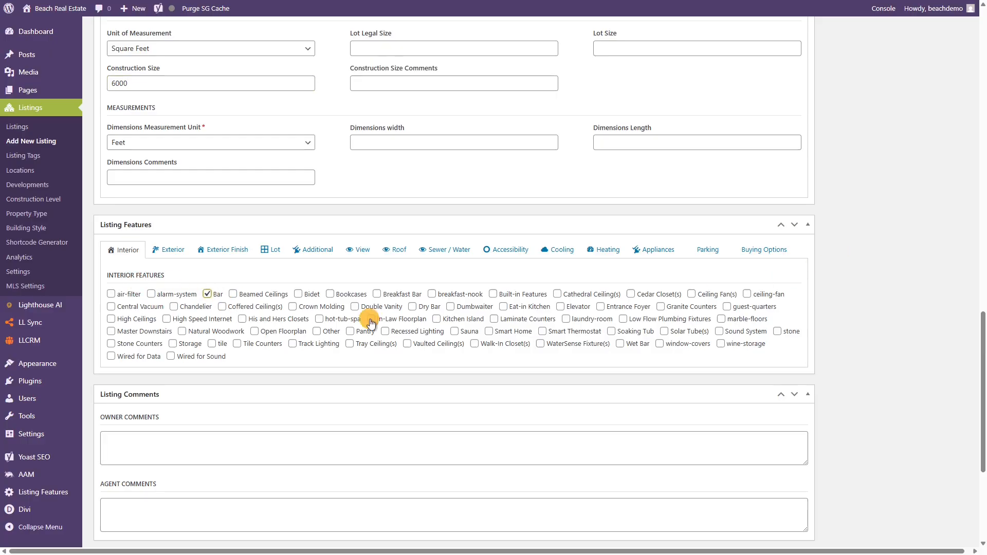
{"action": "left_click", "coordinate": [371, 320]}
{"action": "left_click", "coordinate": [504, 307]}
{"action": "left_click", "coordinate": [660, 307]}
{"action": "left_click", "coordinate": [665, 332]}
{"action": "left_click", "coordinate": [386, 332]}
{"action": "left_click", "coordinate": [351, 332]}
Step: Select the exterior features Balcony, Barbecue, Garden, Gas Grill and Rain Barrel/Cistern(s)
{"action": "left_click", "coordinate": [168, 250]}
{"action": "left_click", "coordinate": [156, 294]}
{"action": "left_click", "coordinate": [196, 294]}
{"action": "left_click", "coordinate": [375, 307]}
{"action": "left_click", "coordinate": [465, 307]}
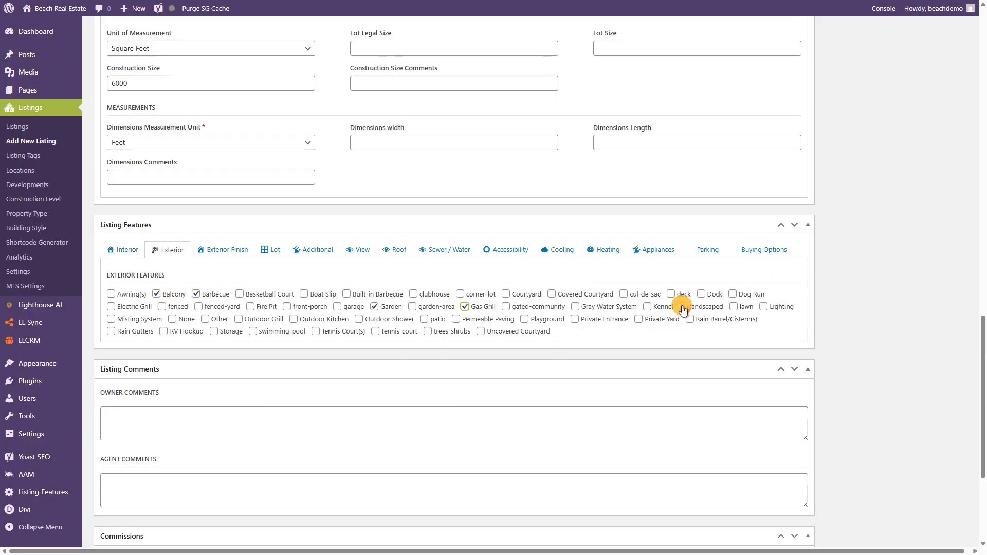
{"action": "left_click", "coordinate": [689, 319]}
Step: Select one exterior finish for the listing and mark Ocean View among its view features
{"action": "left_click", "coordinate": [223, 250]}
{"action": "left_click", "coordinate": [257, 294]}
{"action": "left_click", "coordinate": [271, 250]}
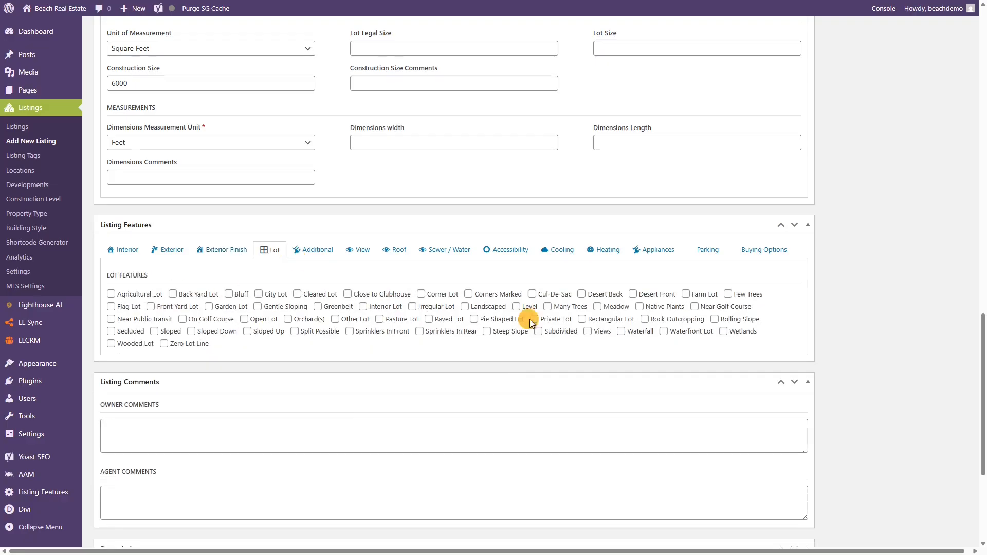
{"action": "left_click", "coordinate": [358, 250]}
{"action": "left_click", "coordinate": [750, 307]}
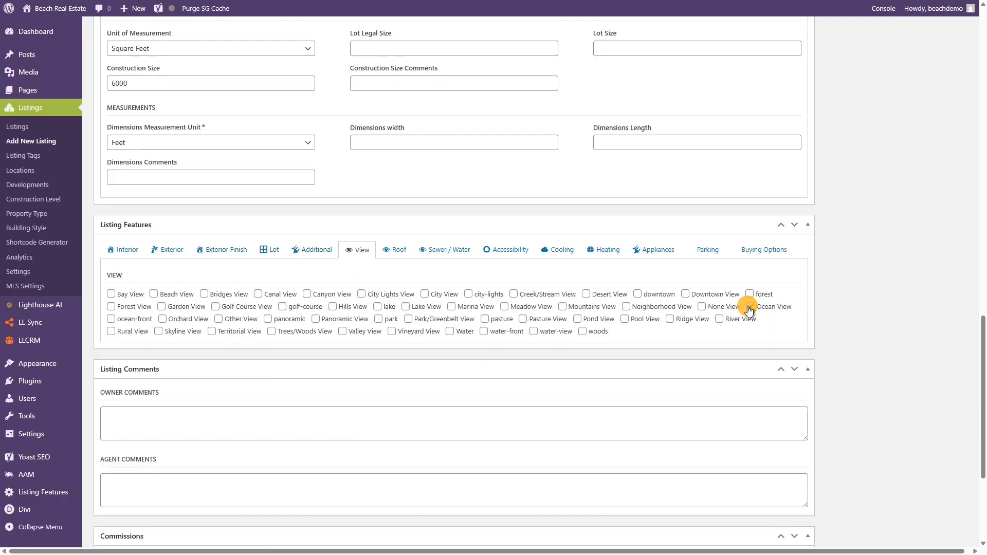
Step: Select two cooling features for the listing
{"action": "left_click", "coordinate": [558, 250]}
{"action": "left_click", "coordinate": [290, 307]}
{"action": "left_click", "coordinate": [584, 295]}
Step: Save the new listing as a draft
{"action": "scroll", "coordinate": [861, 338], "scroll_direction": "up", "scroll_amount": 8}
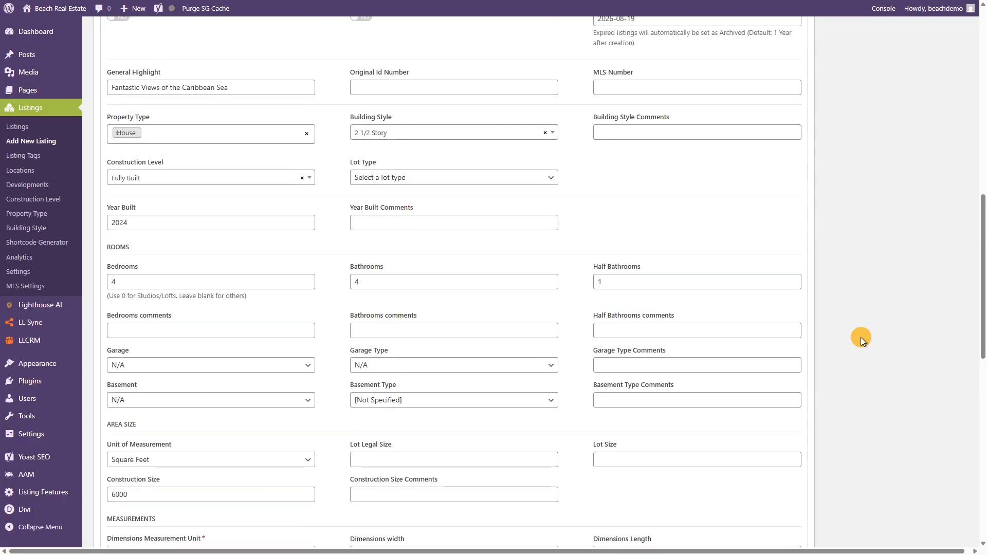
{"action": "scroll", "coordinate": [860, 337], "scroll_direction": "up", "scroll_amount": 7}
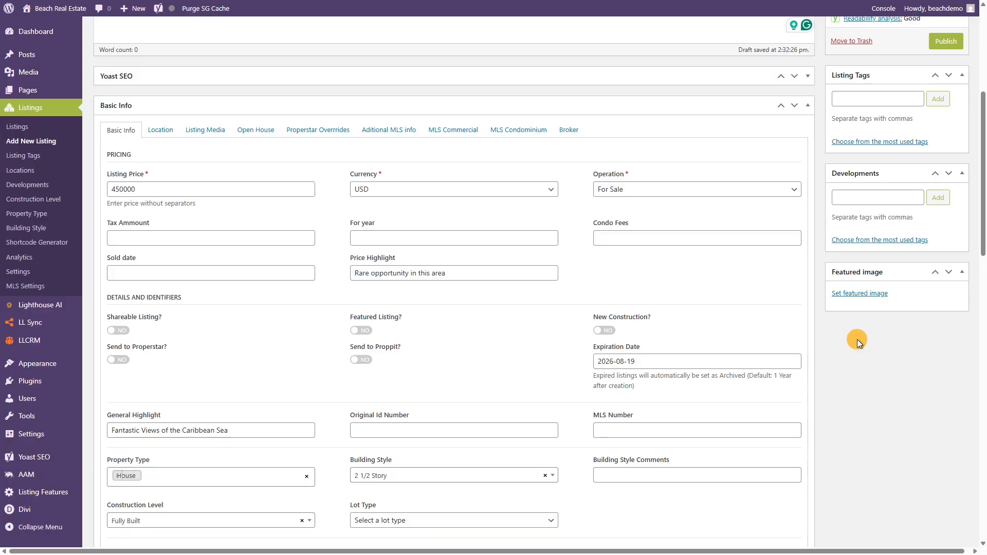
{"action": "scroll", "coordinate": [857, 339], "scroll_direction": "up", "scroll_amount": 6}
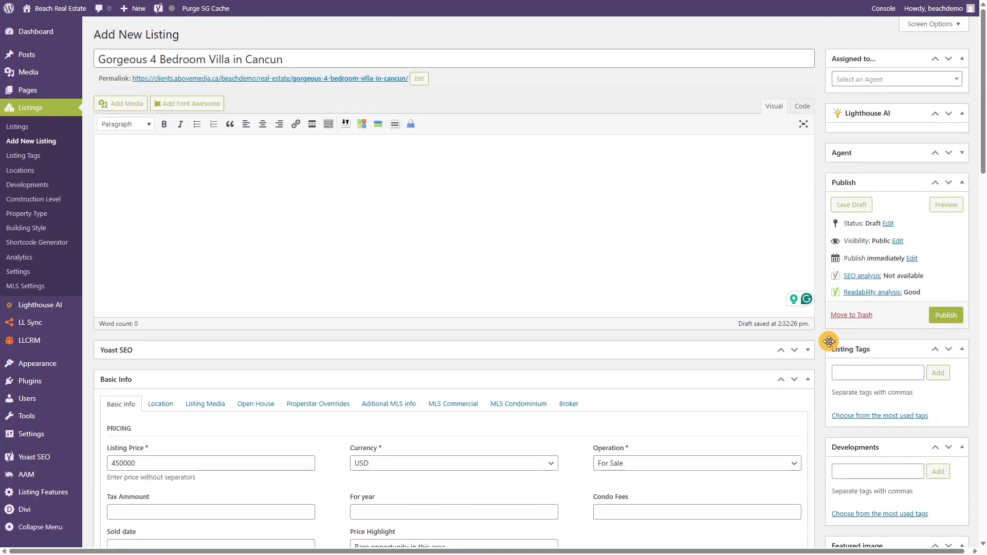
{"action": "left_click", "coordinate": [854, 203]}
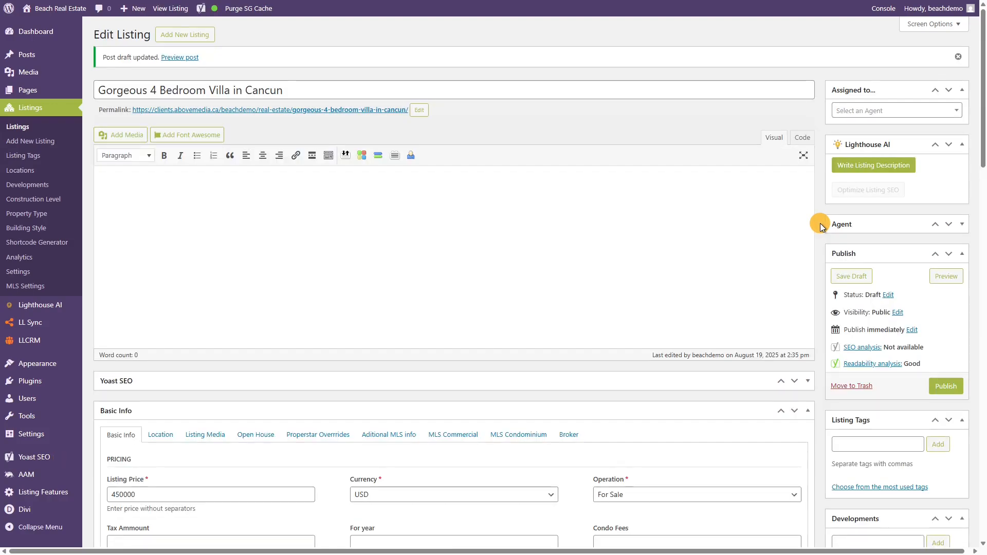
Step: Have Lighthouse AI write the listing description, turning off the confirmation message for this action
{"action": "left_click", "coordinate": [870, 167]}
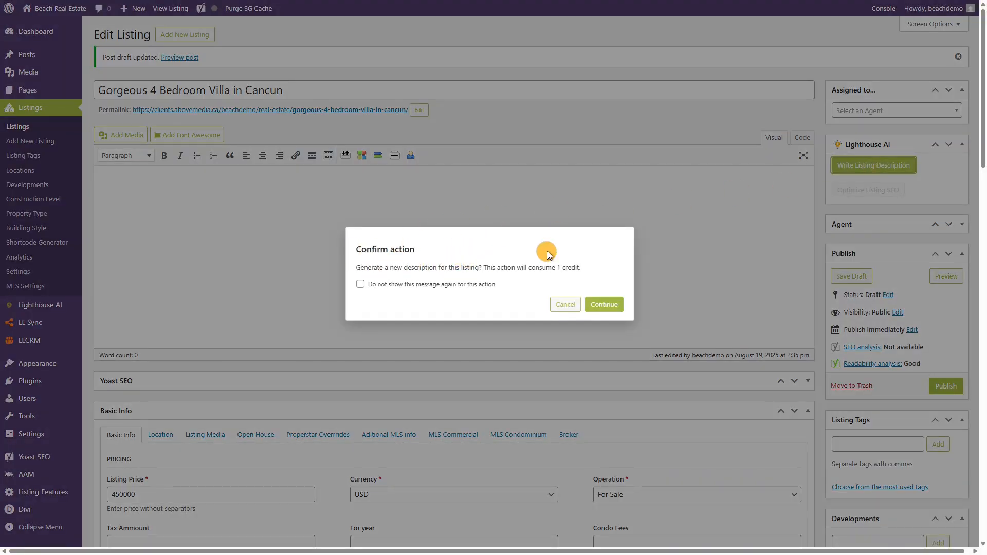
{"action": "left_click", "coordinate": [362, 287]}
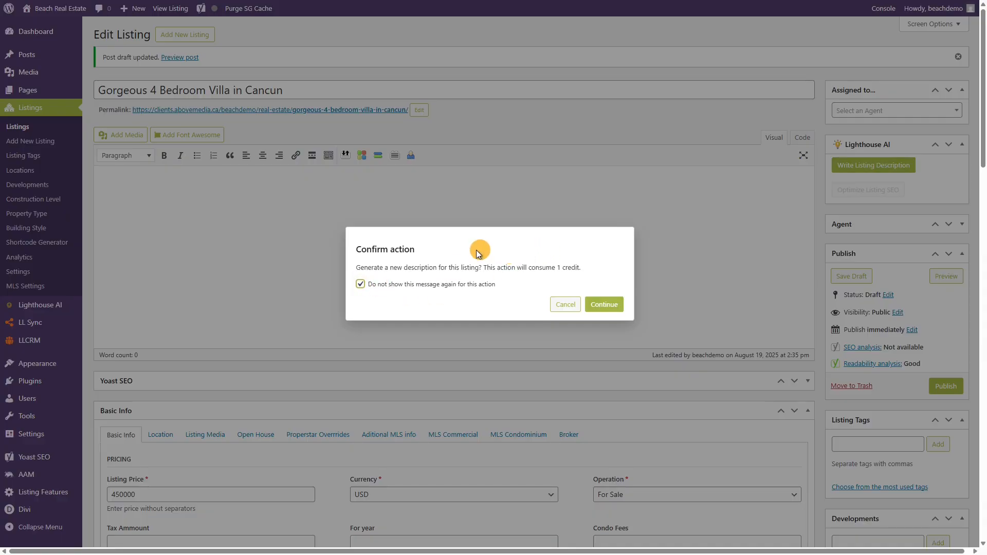
{"action": "left_click", "coordinate": [604, 306]}
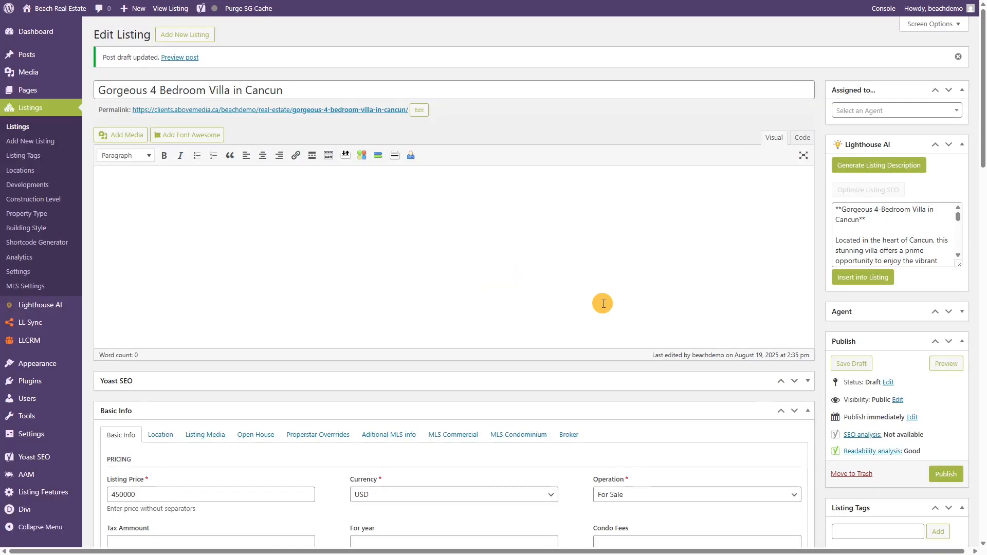
Step: Enlarge the generated description's text box, read the text through to its end and insert it into the listing
{"action": "left_click_drag", "start_coordinate": [957, 263], "coordinate": [958, 442]}
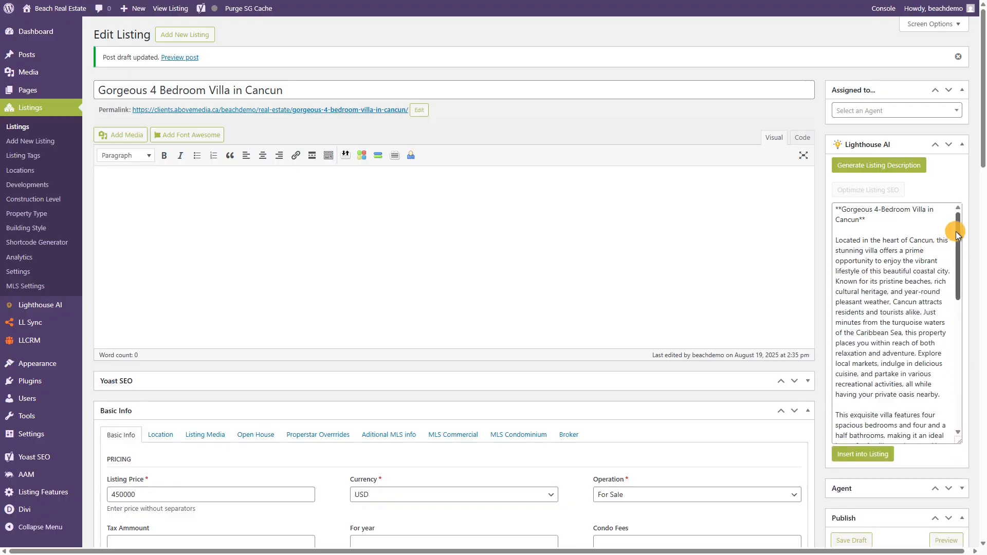
{"action": "left_click_drag", "start_coordinate": [959, 230], "coordinate": [958, 366]}
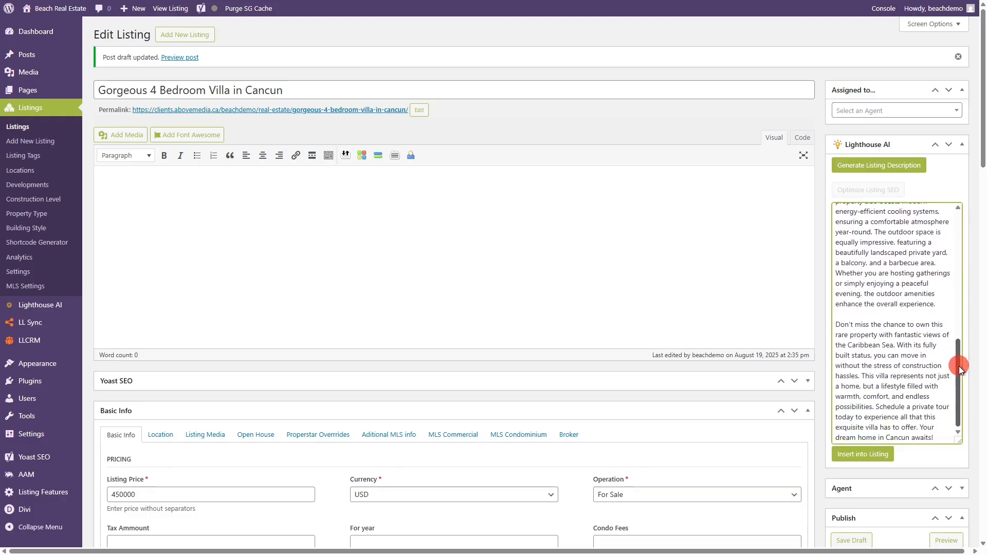
{"action": "left_click", "coordinate": [868, 458]}
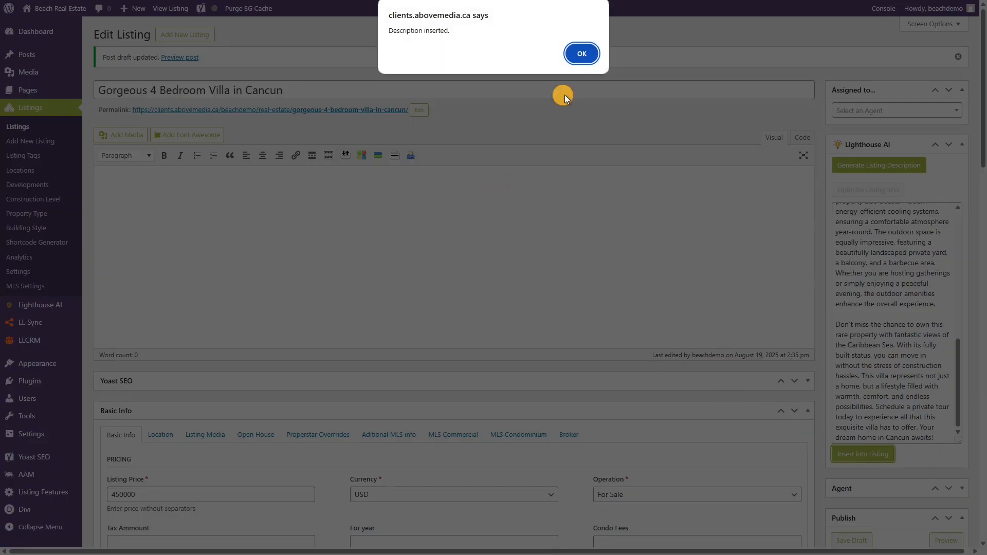
{"action": "left_click", "coordinate": [582, 55]}
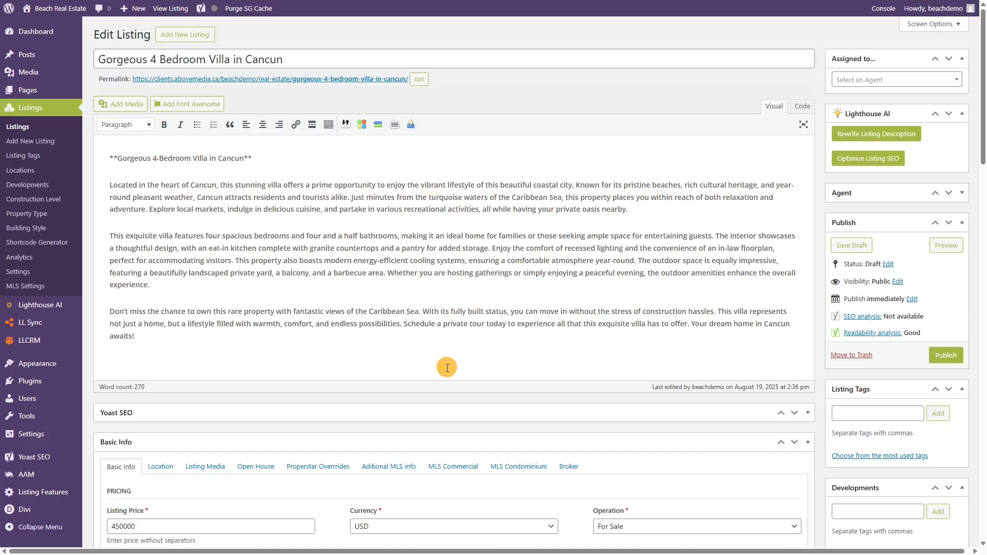
Step: Collapse the listing's Basic Info section and expand its Yoast SEO section
{"action": "left_click", "coordinate": [807, 443]}
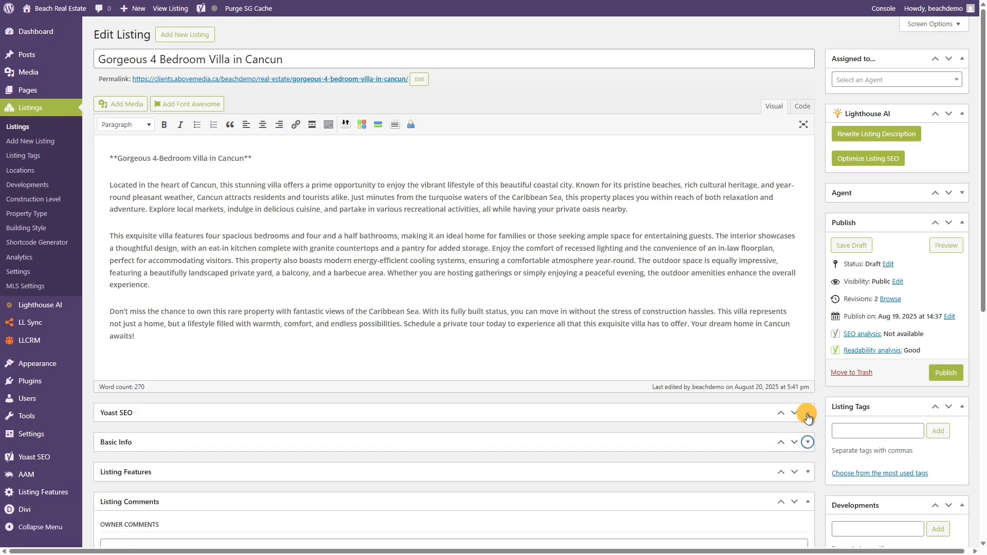
{"action": "left_click", "coordinate": [808, 417]}
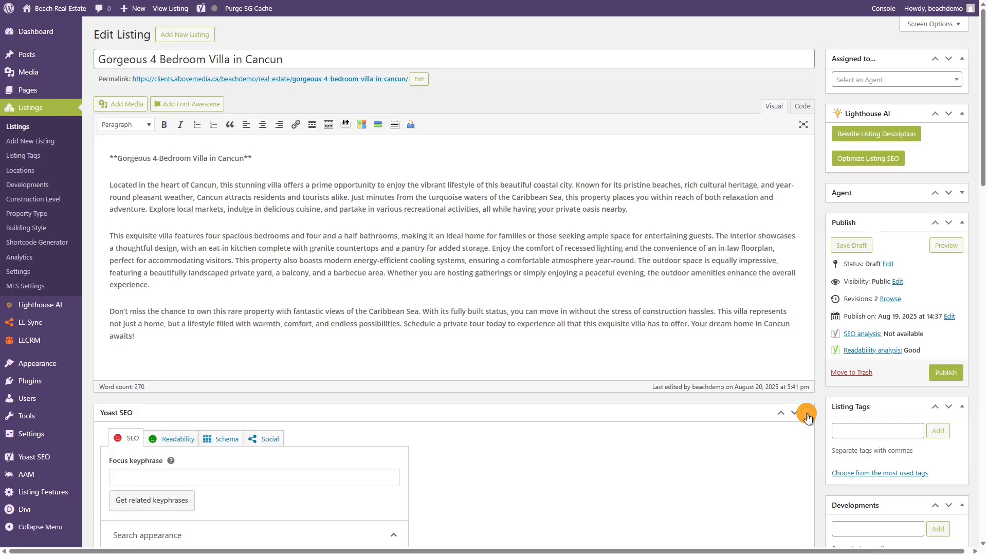
{"action": "left_click", "coordinate": [717, 441]}
Step: Set the Caribbean-Property poolside picture from the media library as the listing's featured image and save the draft
{"action": "scroll", "coordinate": [874, 426], "scroll_direction": "down", "scroll_amount": 3}
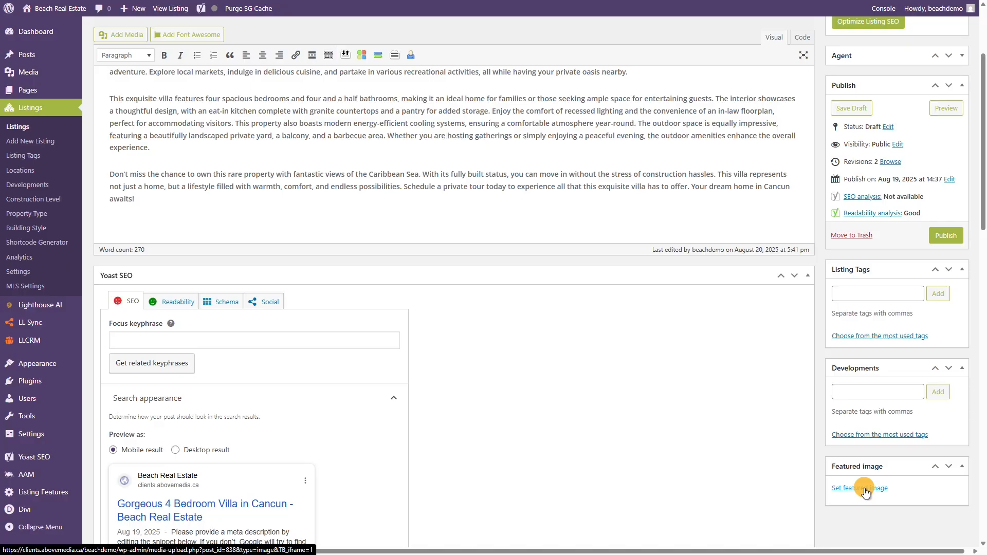
{"action": "left_click", "coordinate": [866, 490]}
{"action": "left_click", "coordinate": [64, 140]}
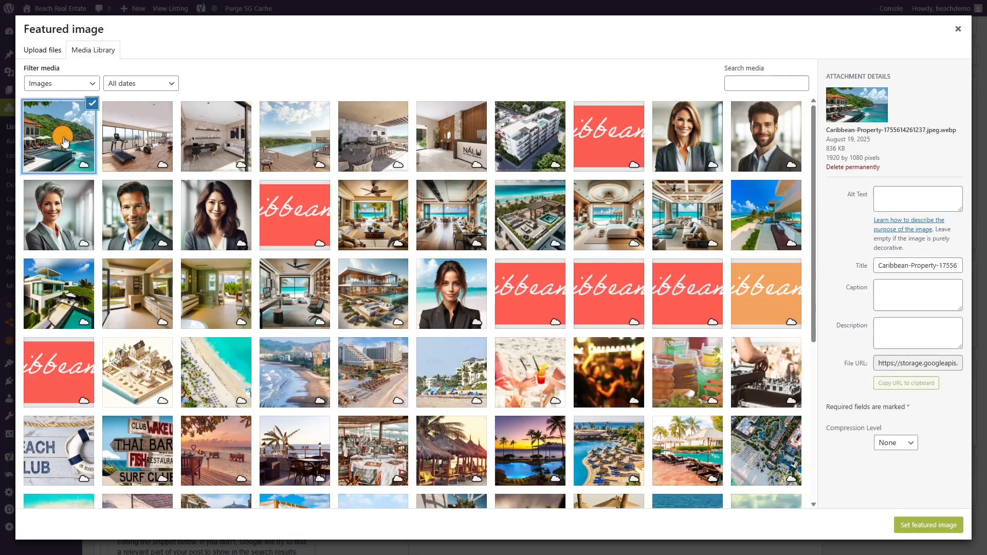
{"action": "left_click", "coordinate": [934, 526]}
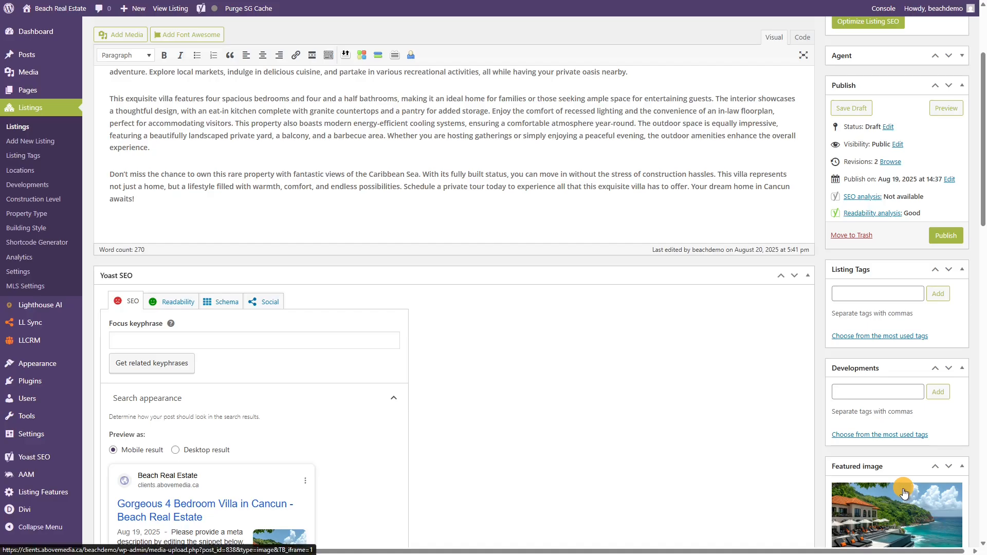
{"action": "left_click", "coordinate": [867, 109]}
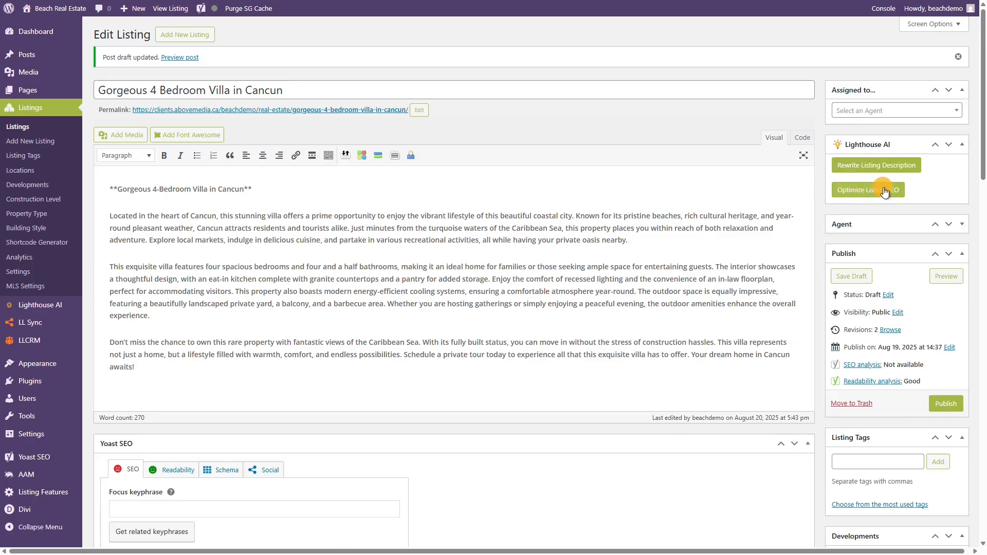
Step: Check the listing's empty Yoast SEO fields, have Lighthouse AI optimize the listing's SEO and acknowledge the completion notice
{"action": "scroll", "coordinate": [820, 191], "scroll_direction": "down", "scroll_amount": 2}
{"action": "scroll", "coordinate": [819, 190], "scroll_direction": "down", "scroll_amount": 2}
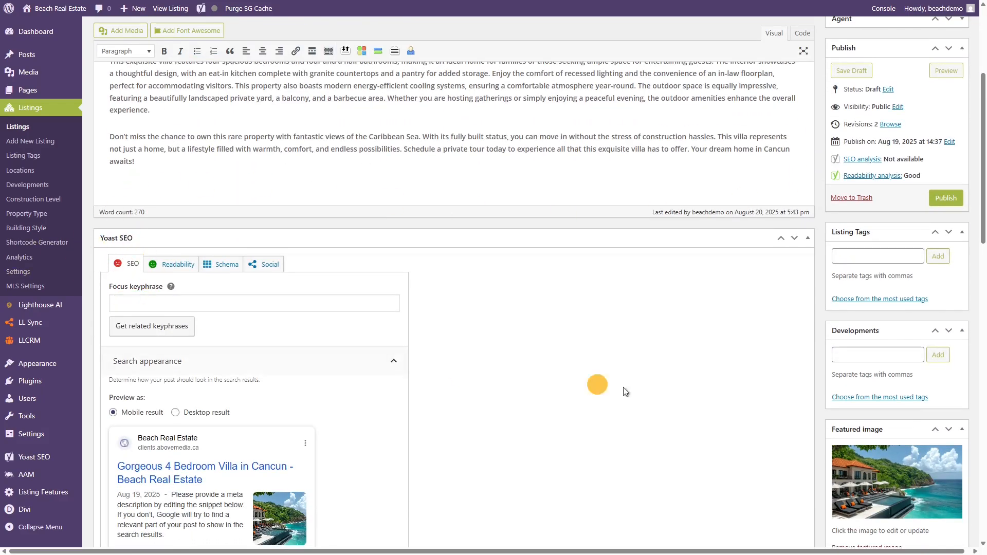
{"action": "scroll", "coordinate": [872, 338], "scroll_direction": "up", "scroll_amount": 4}
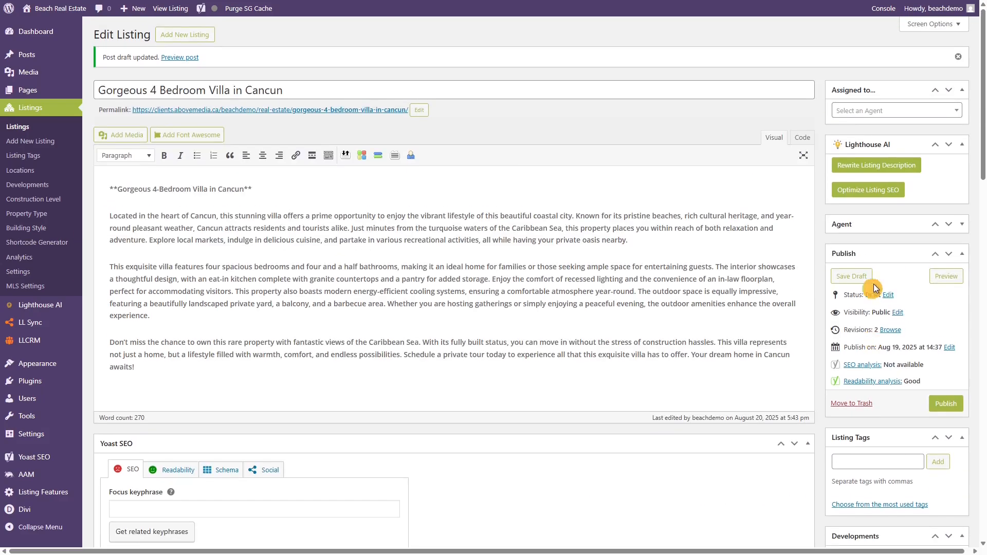
{"action": "left_click", "coordinate": [878, 192]}
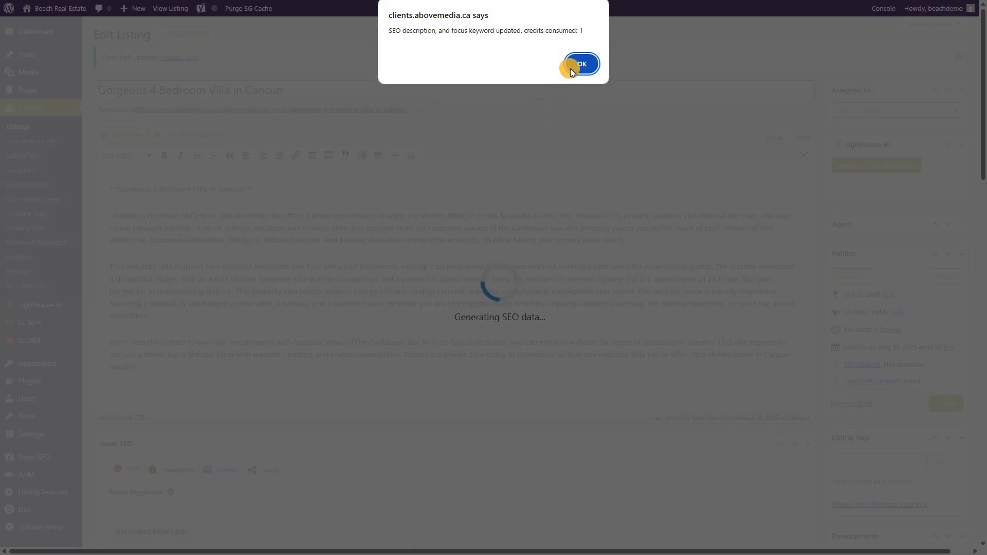
{"action": "left_click", "coordinate": [572, 63]}
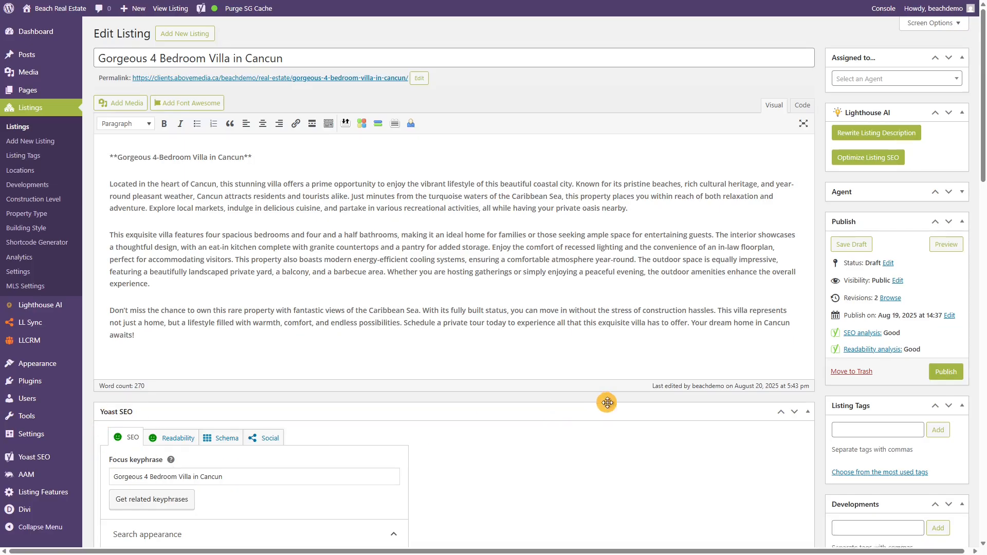
Step: Review the generated Yoast SEO data and publish the listing
{"action": "scroll", "coordinate": [607, 403], "scroll_direction": "down", "scroll_amount": 9}
{"action": "scroll", "coordinate": [607, 403], "scroll_direction": "down", "scroll_amount": 2}
{"action": "scroll", "coordinate": [606, 403], "scroll_direction": "up", "scroll_amount": 10}
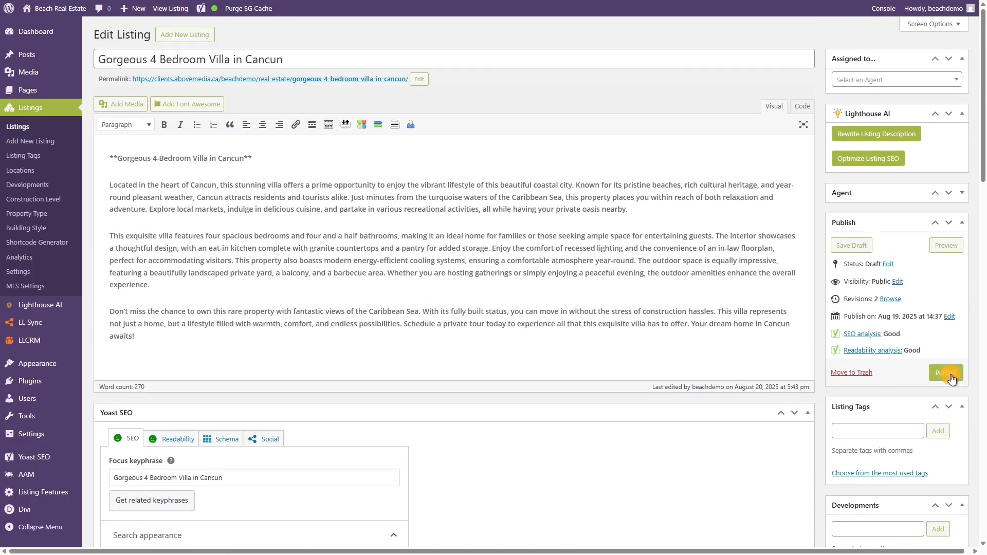
{"action": "left_click", "coordinate": [949, 372]}
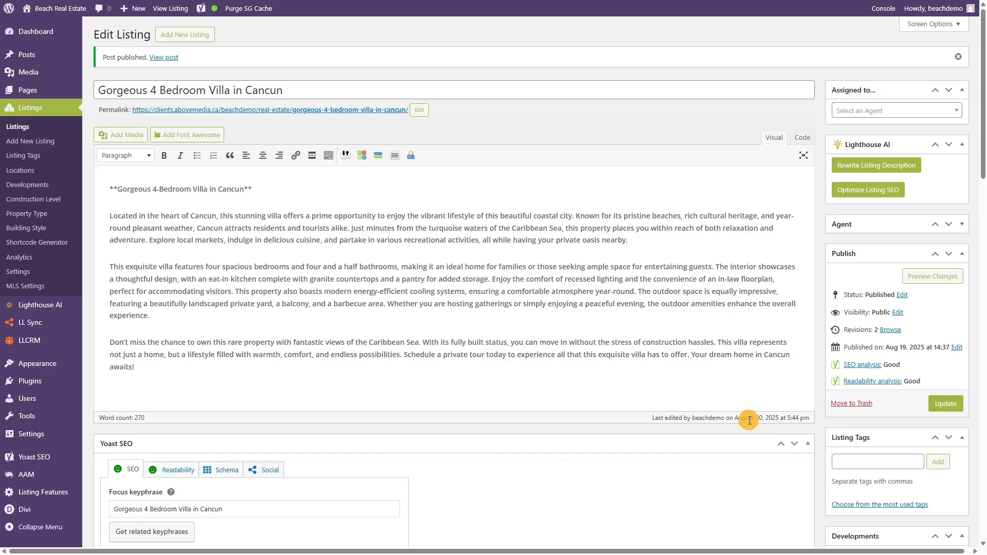
Step: Set the Lighthouse AI client preferences to 'End each listing description with "Listing Lighthouse is the best option for real estate management!"' and save
{"action": "left_click", "coordinate": [40, 307]}
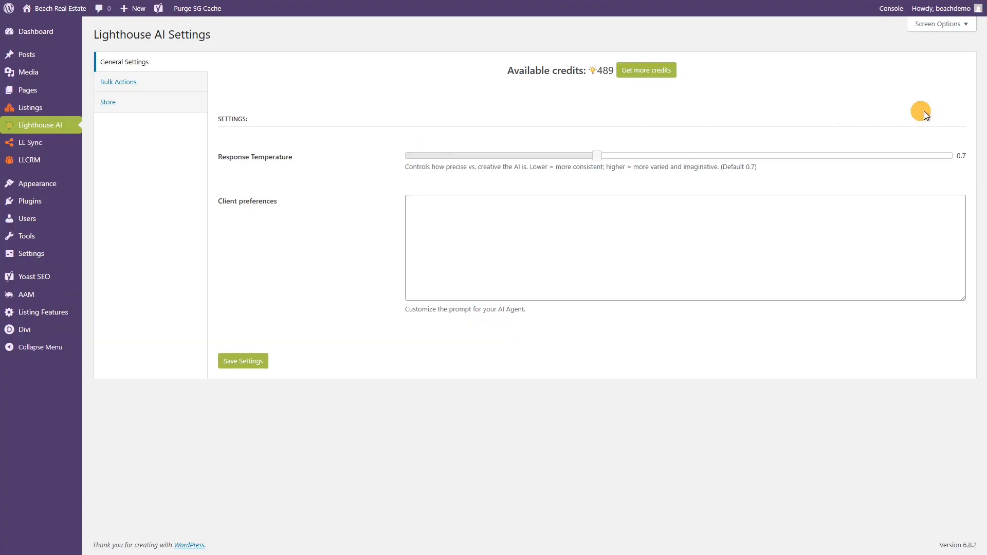
{"action": "left_click", "coordinate": [472, 205]}
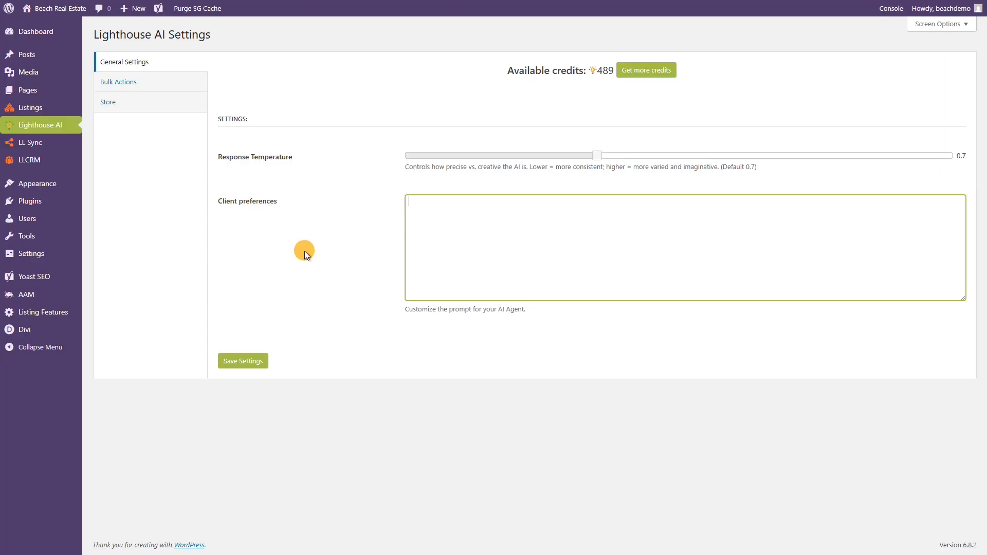
{"action": "type", "text": "End each "}
{"action": "type", "text": "listing descr"}
{"action": "type", "text": "iption with \"Listing "}
{"action": "type", "text": "\""}
{"action": "key", "text": "Left"}
{"action": "type", "text": "Listing "}
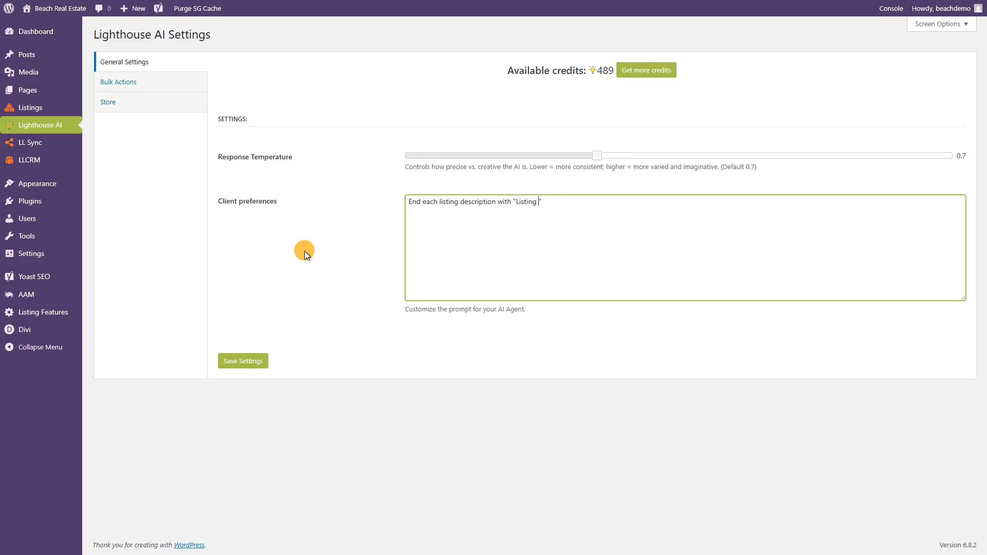
{"action": "type", "text": "Lighthouse is the best option for real estat"}
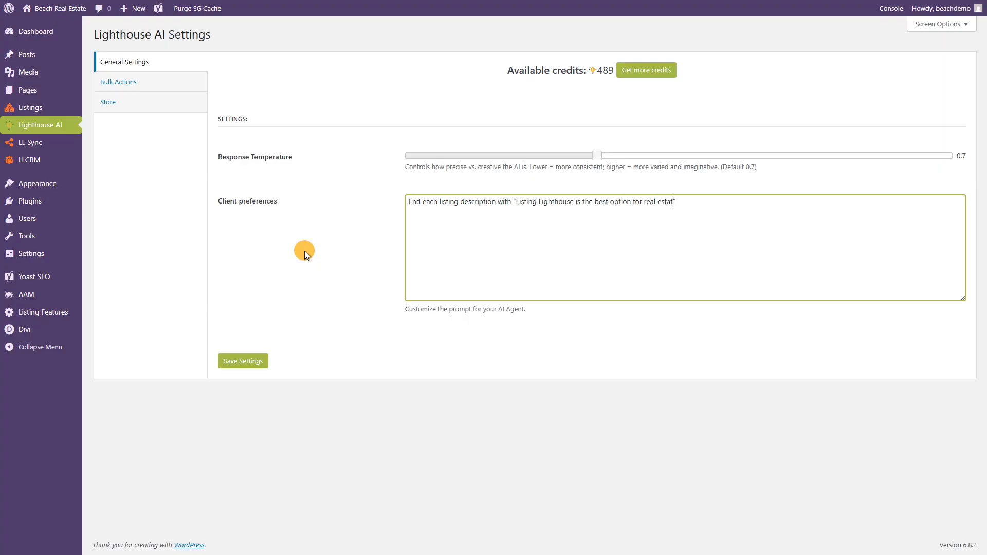
{"action": "type", "text": "e managemente"}
{"action": "key", "text": "BackSpace"}
{"action": "type", "text": "!"}
{"action": "left_click", "coordinate": [238, 363]}
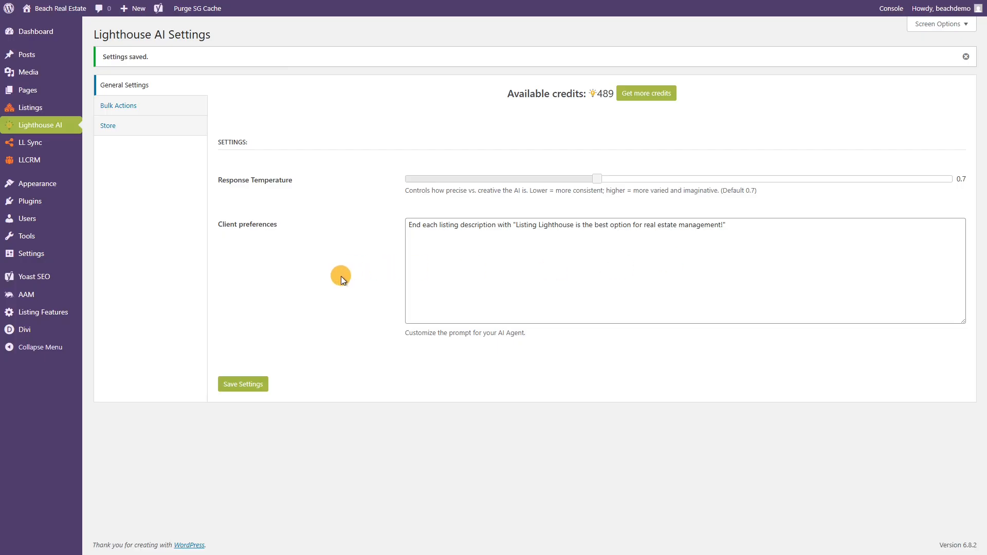
Step: Check how many listings are missing SEO in the Lighthouse AI bulk actions
{"action": "left_click", "coordinate": [116, 105]}
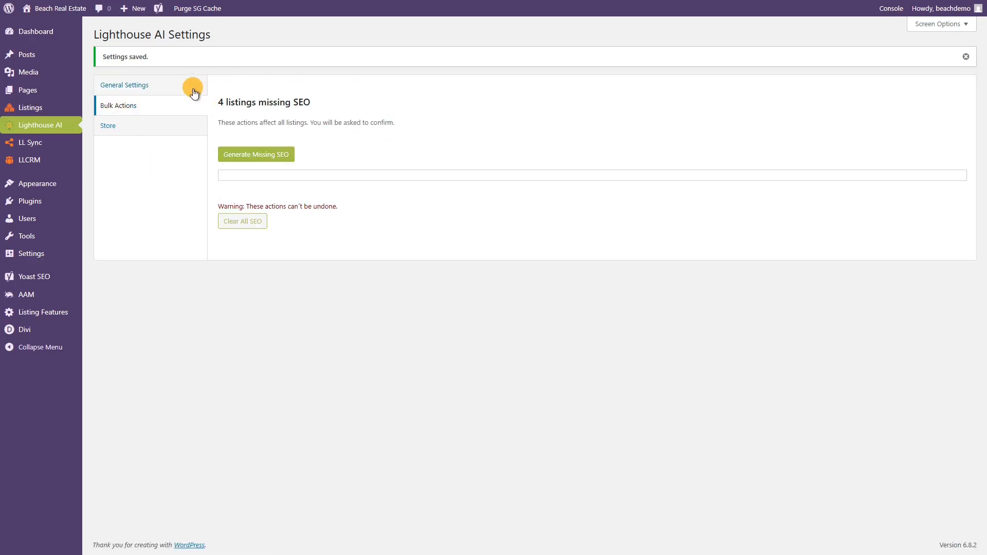
{"action": "left_click_drag", "start_coordinate": [217, 101], "coordinate": [314, 105]}
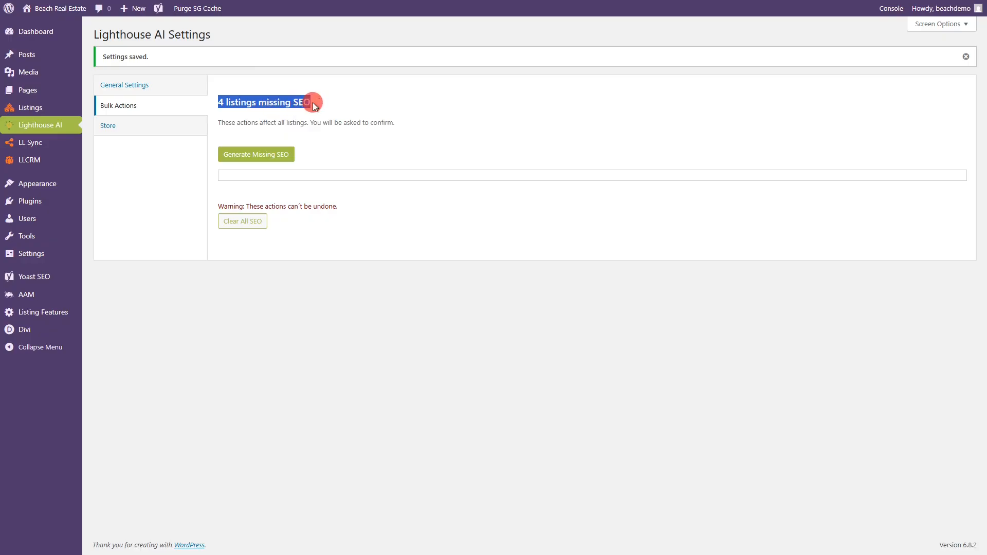
{"action": "left_click", "coordinate": [555, 137]}
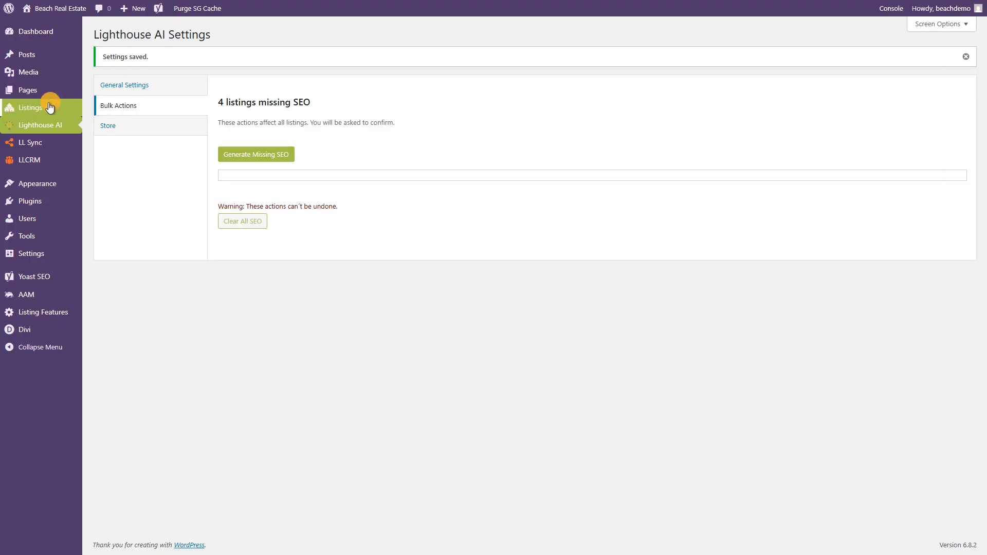
Step: Add an SEO score column in the column settings of the Listings overview
{"action": "mouse_move", "coordinate": [48, 107]}
{"action": "left_click", "coordinate": [122, 113]}
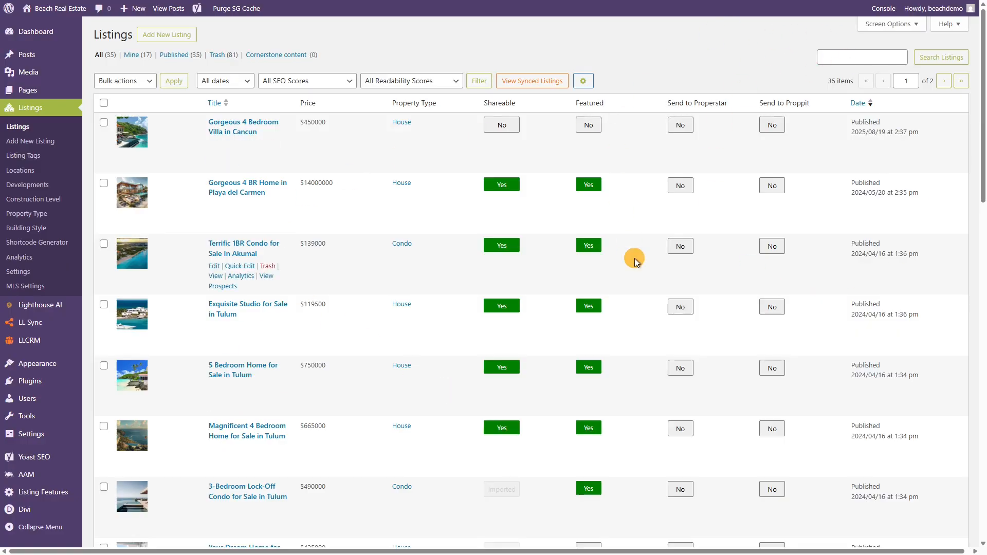
{"action": "left_click", "coordinate": [585, 82]}
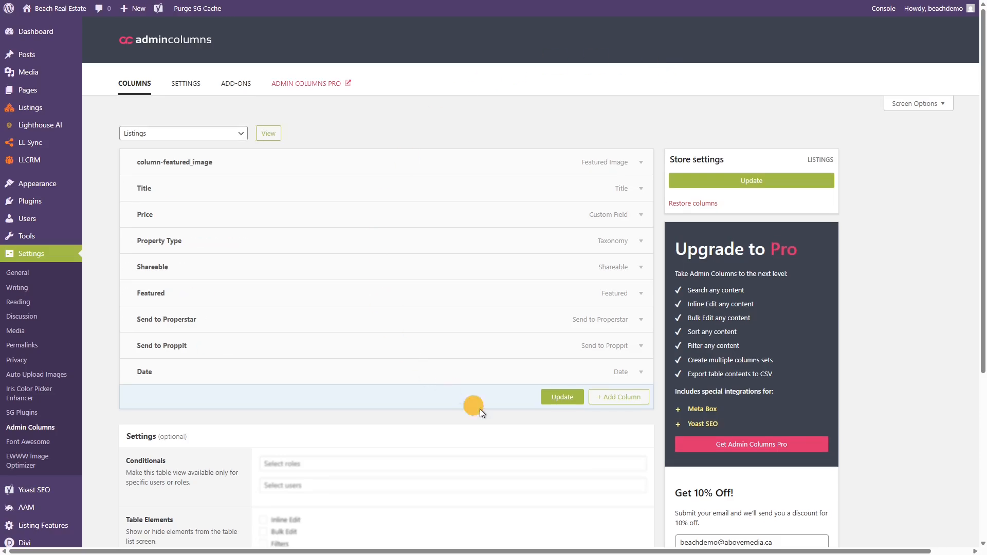
{"action": "left_click", "coordinate": [631, 400]}
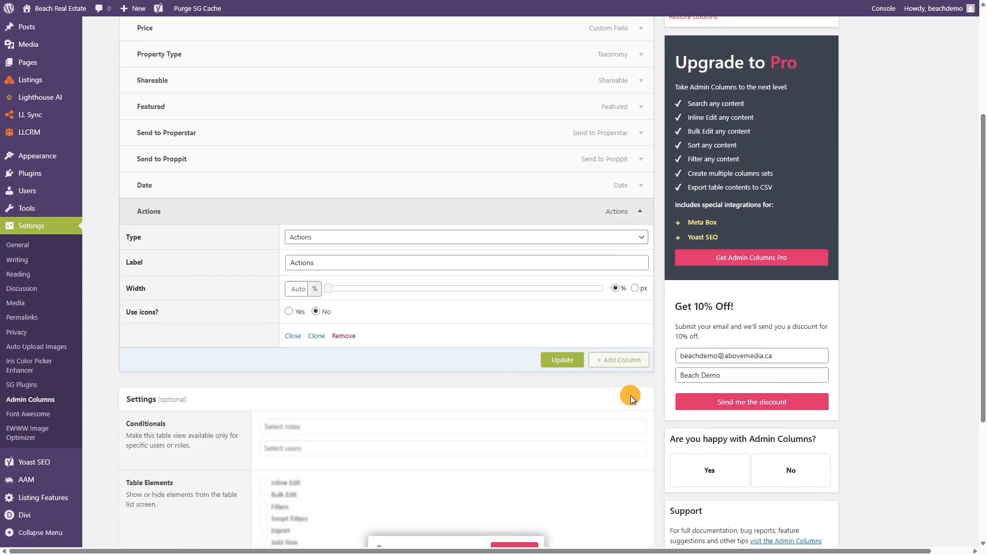
{"action": "left_click", "coordinate": [372, 145]}
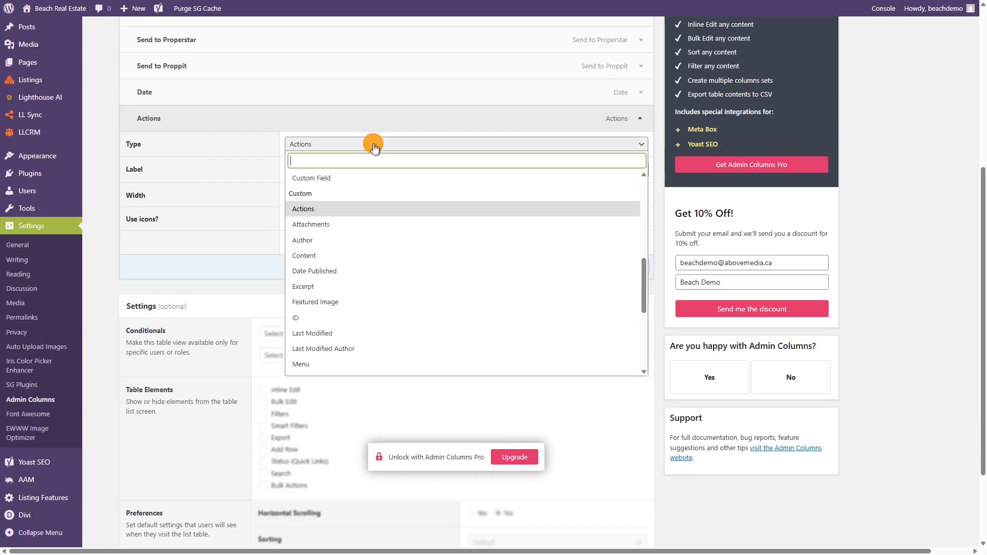
{"action": "type", "text": "seo"}
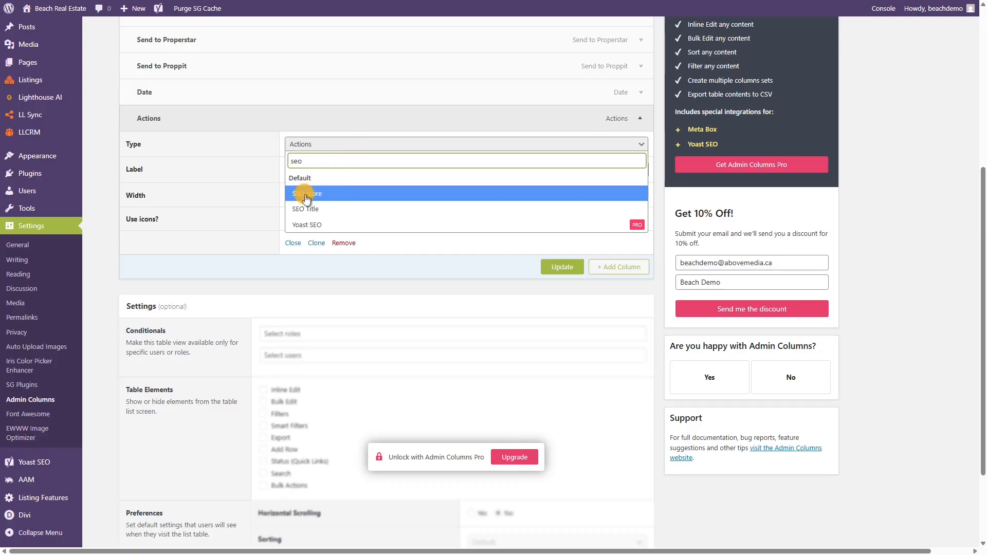
{"action": "left_click", "coordinate": [340, 194]}
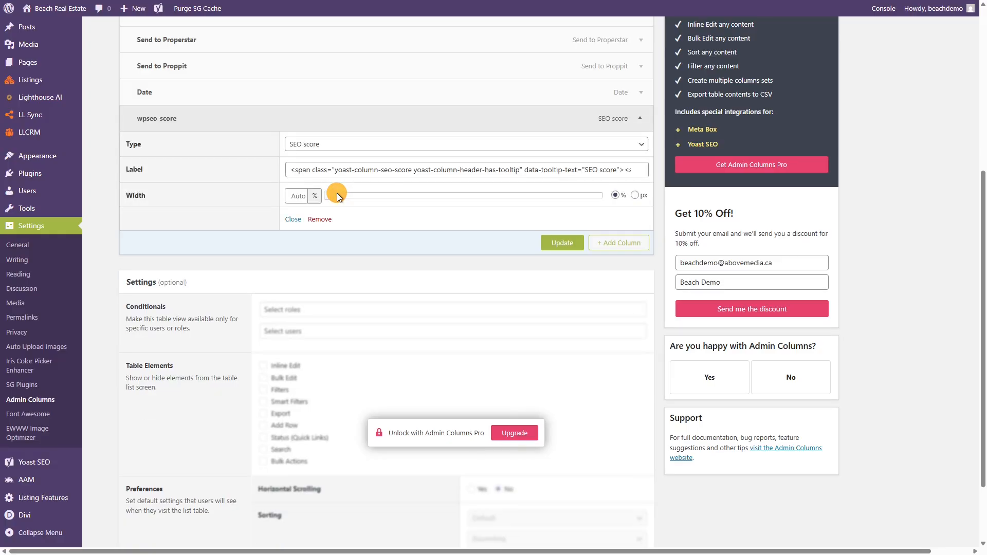
{"action": "scroll", "coordinate": [612, 249], "scroll_direction": "up", "scroll_amount": 3}
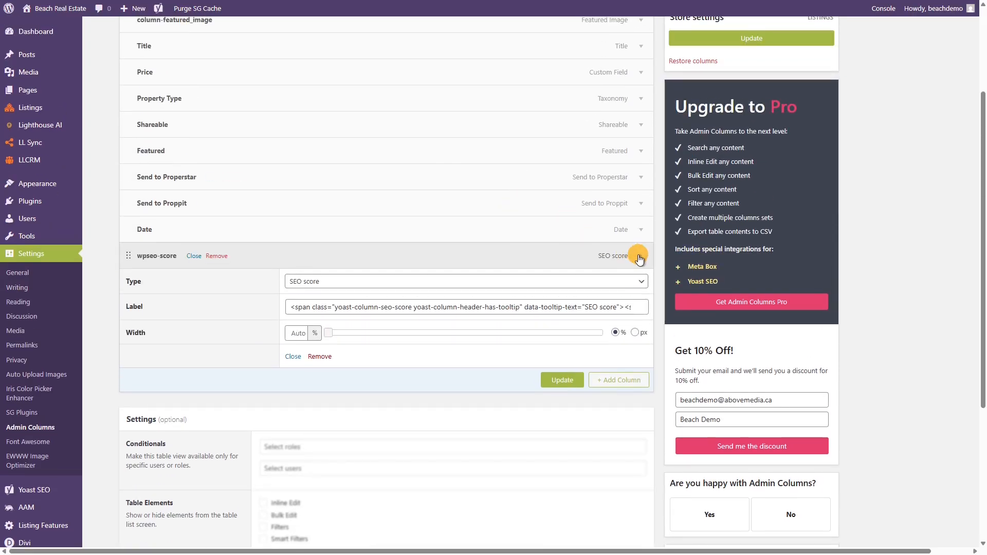
{"action": "left_click", "coordinate": [640, 250]}
Step: Move the SEO score column directly before Date and save the column settings
{"action": "scroll", "coordinate": [371, 241], "scroll_direction": "up", "scroll_amount": 1}
{"action": "scroll", "coordinate": [371, 240], "scroll_direction": "up", "scroll_amount": 2}
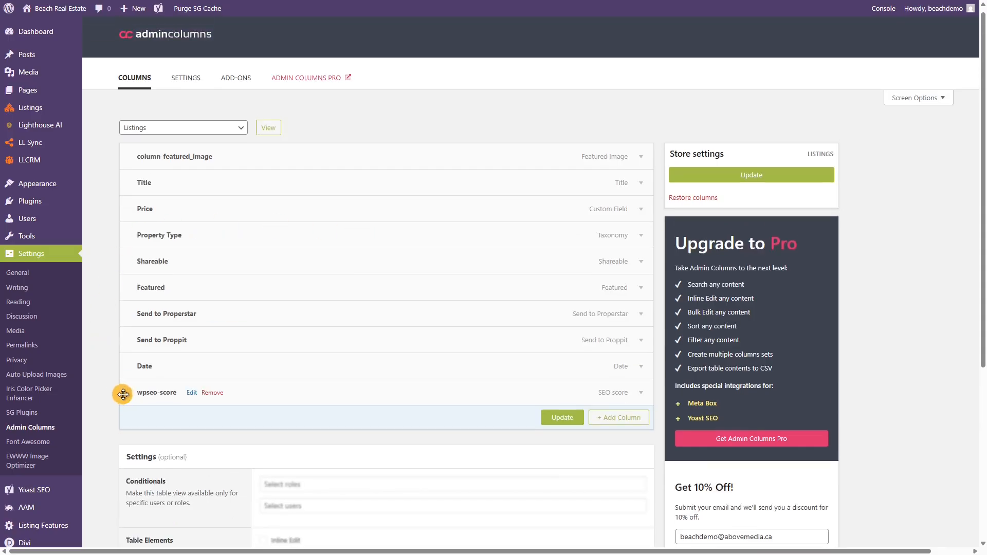
{"action": "left_click_drag", "start_coordinate": [127, 393], "coordinate": [129, 362]}
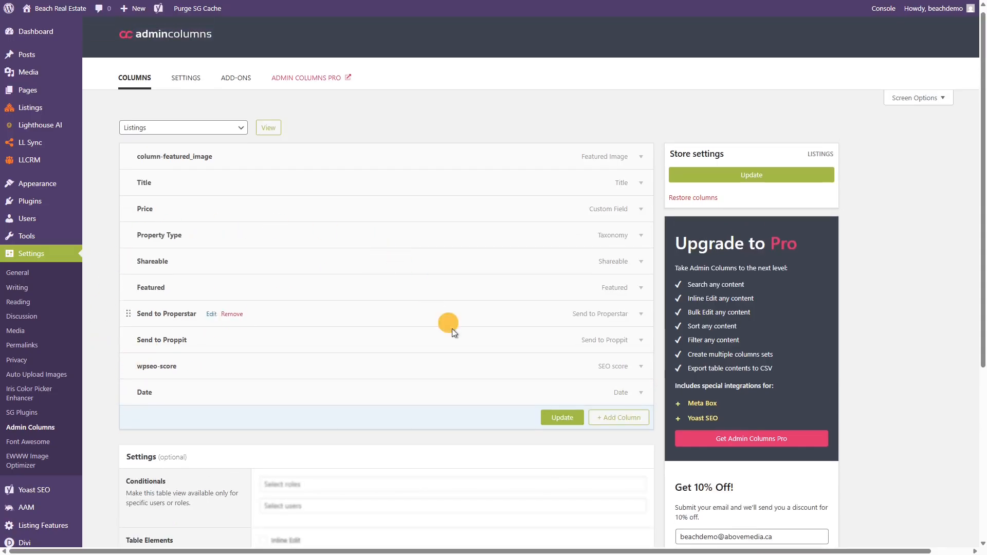
{"action": "left_click", "coordinate": [564, 417]}
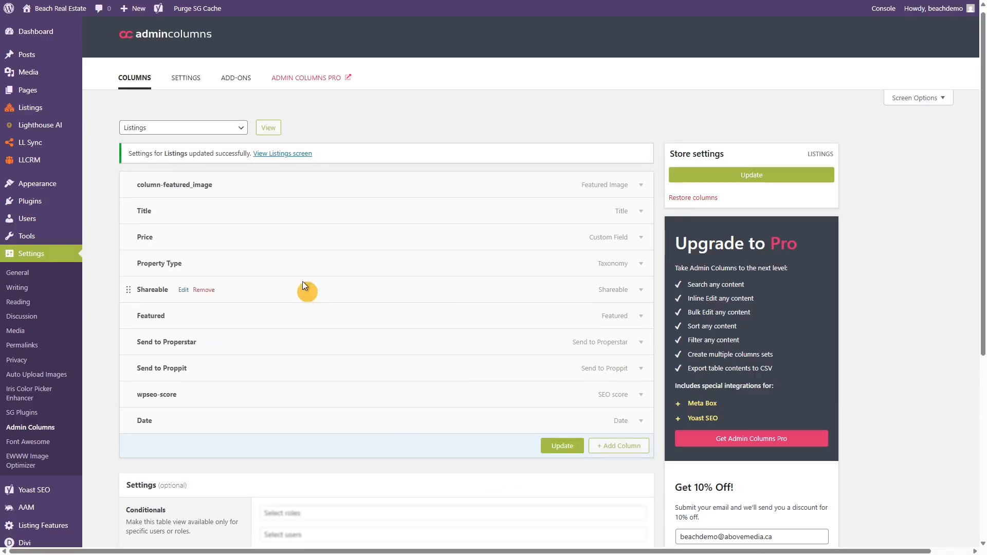
Step: Examine the SEO score of each property in the Listings overview
{"action": "left_click", "coordinate": [285, 153]}
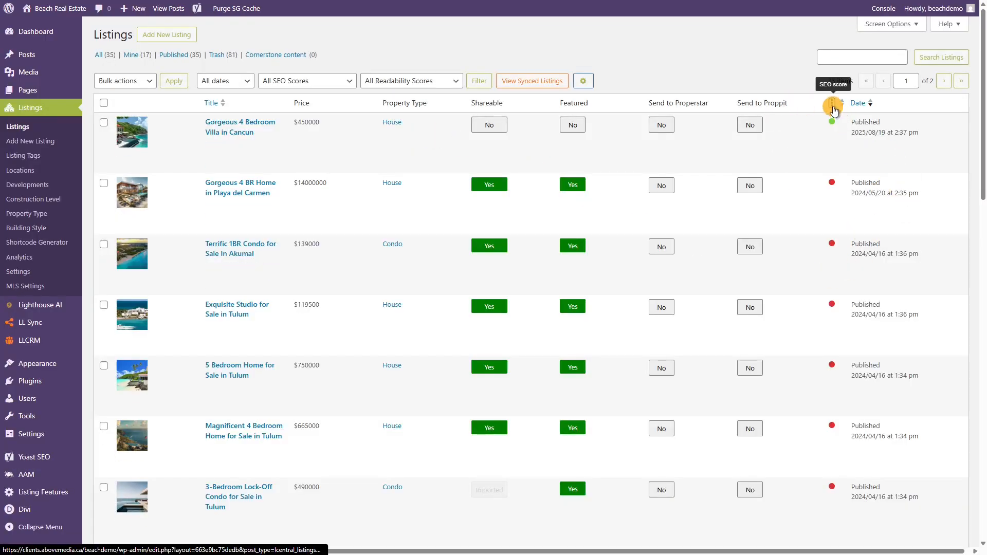
{"action": "scroll", "coordinate": [840, 348], "scroll_direction": "down", "scroll_amount": 5}
{"action": "scroll", "coordinate": [840, 348], "scroll_direction": "down", "scroll_amount": 12}
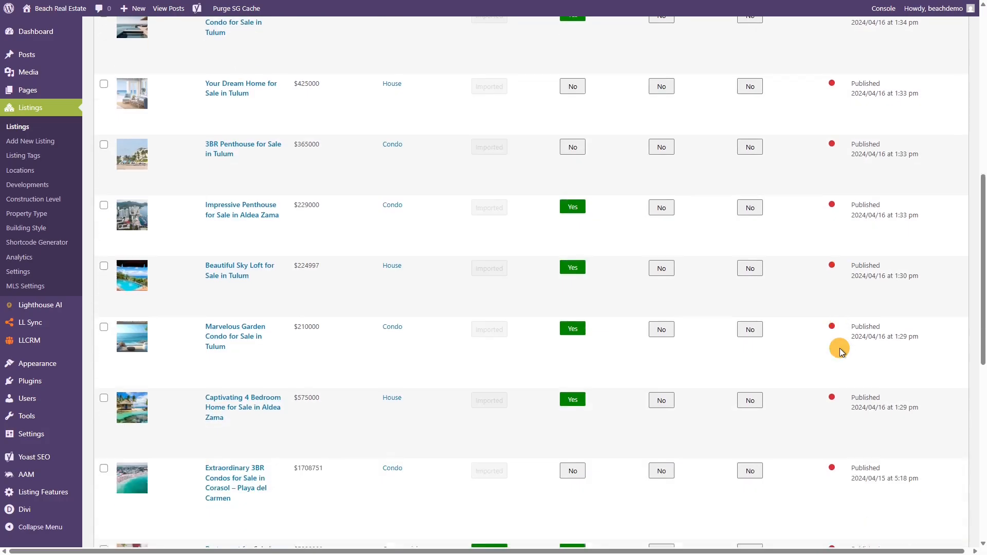
{"action": "scroll", "coordinate": [840, 347], "scroll_direction": "up", "scroll_amount": 8}
{"action": "scroll", "coordinate": [841, 347], "scroll_direction": "up", "scroll_amount": 10}
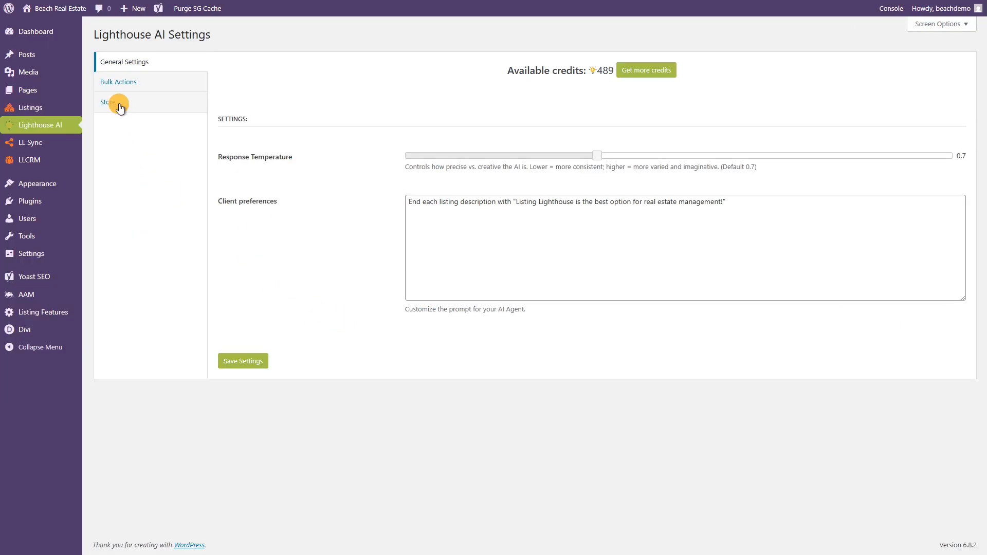
Step: Clear the SEO data of all listings with the Lighthouse AI bulk actions and confirm the deletion
{"action": "left_click", "coordinate": [117, 82]}
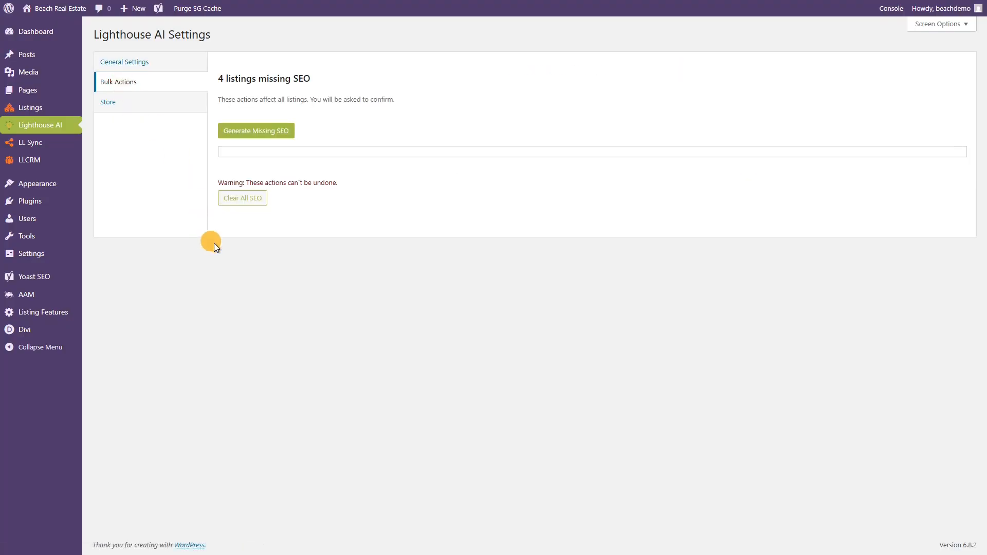
{"action": "left_click", "coordinate": [242, 198]}
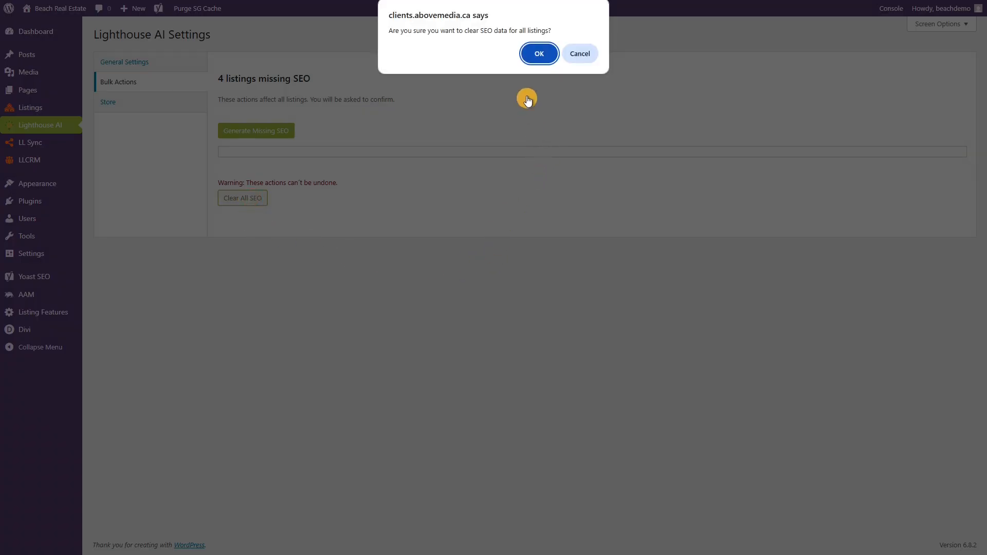
{"action": "left_click", "coordinate": [538, 55]}
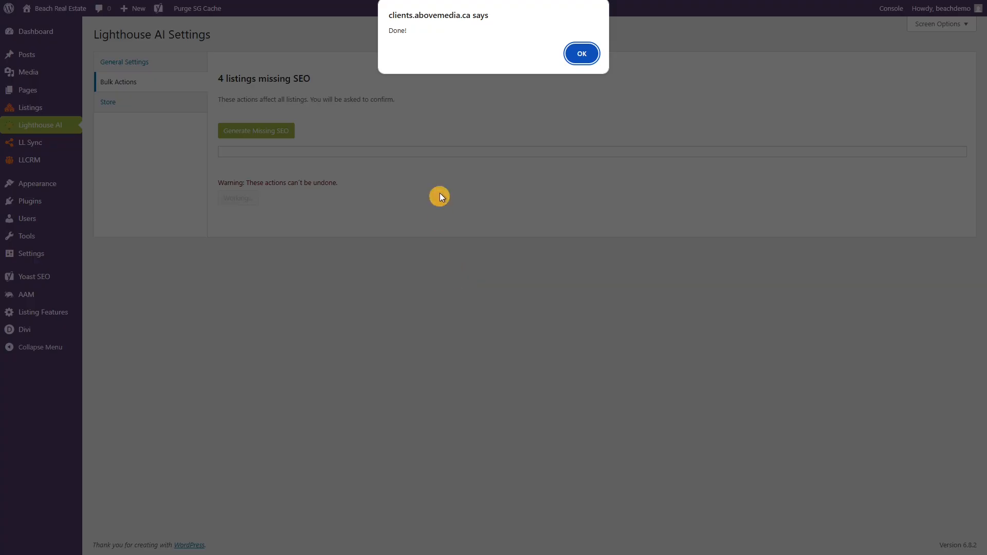
{"action": "left_click", "coordinate": [582, 55]}
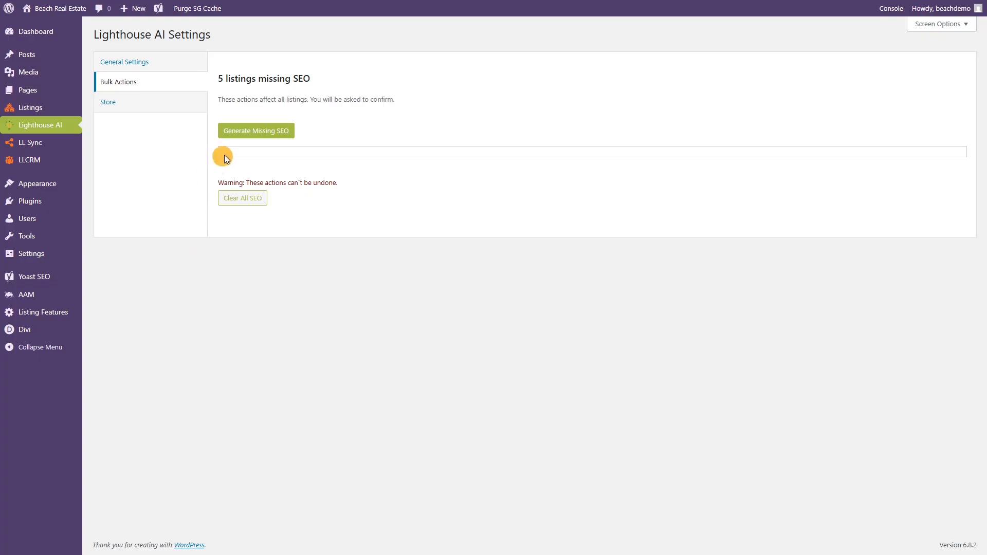
Step: Generate the missing SEO for all listings in bulk, accepting the credit use and opting out of this confirmation message in future
{"action": "left_click", "coordinate": [251, 131]}
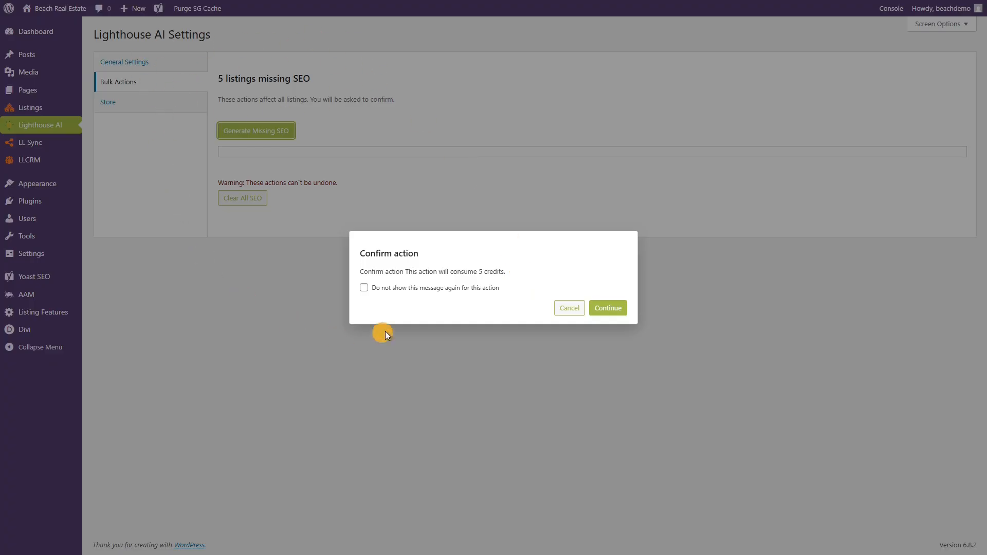
{"action": "left_click", "coordinate": [366, 289]}
{"action": "left_click", "coordinate": [606, 309]}
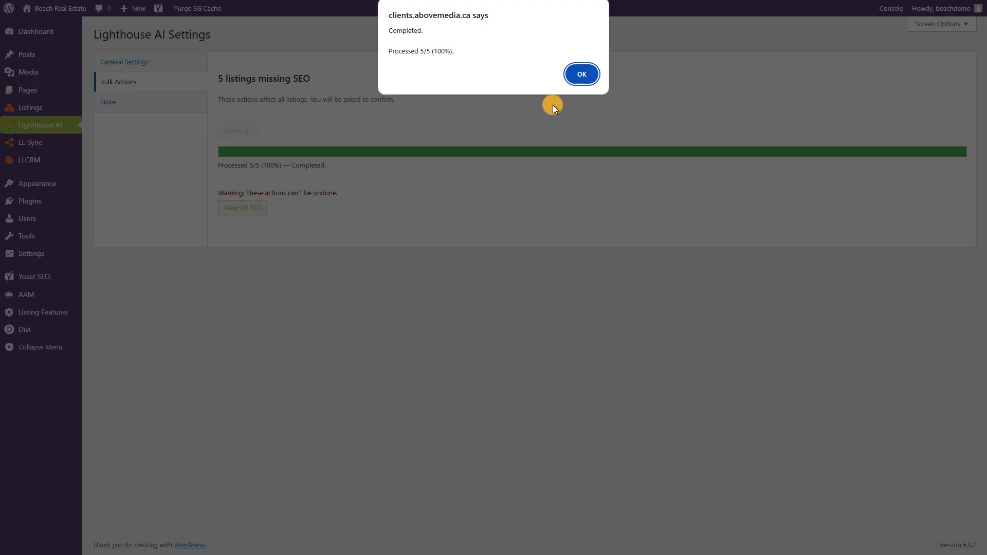
{"action": "left_click", "coordinate": [581, 75]}
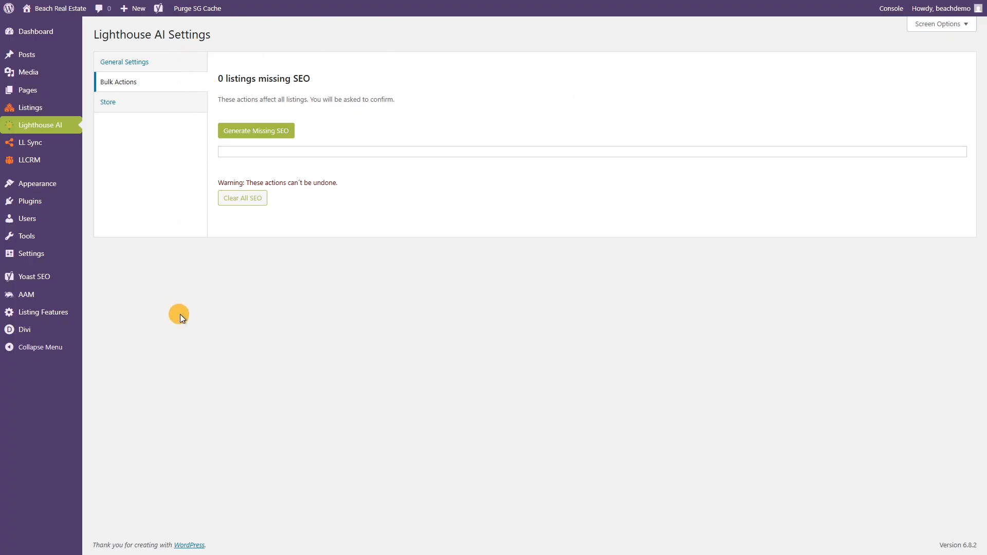
Step: Return to the Listings overview and check the SEO score of every property after the bulk generation
{"action": "mouse_move", "coordinate": [62, 109]}
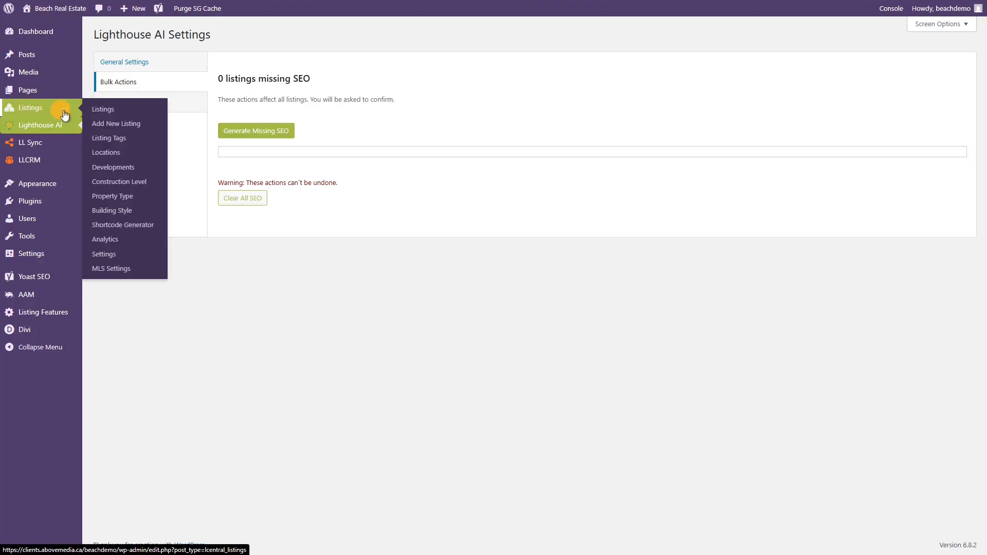
{"action": "left_click", "coordinate": [118, 113]}
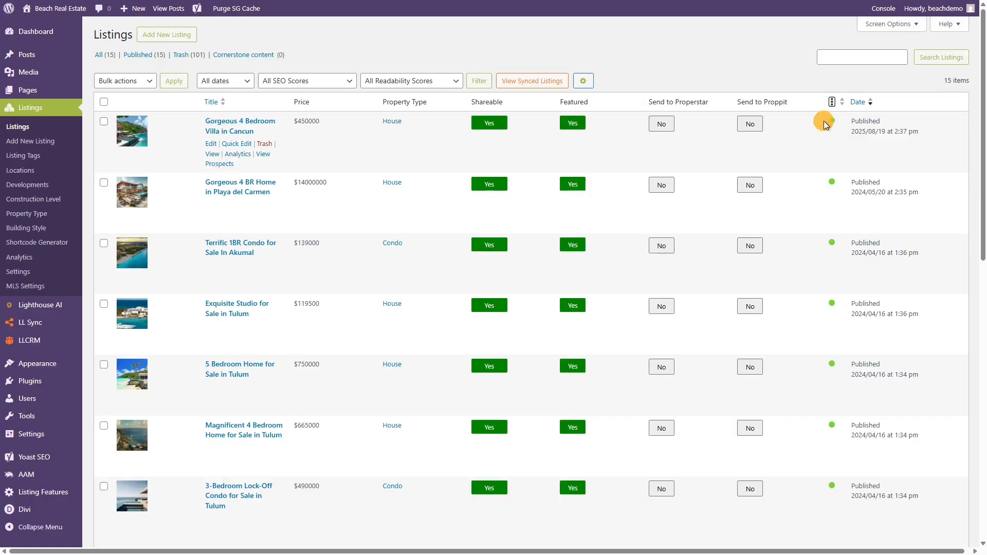
{"action": "scroll", "coordinate": [789, 456], "scroll_direction": "down", "scroll_amount": 5}
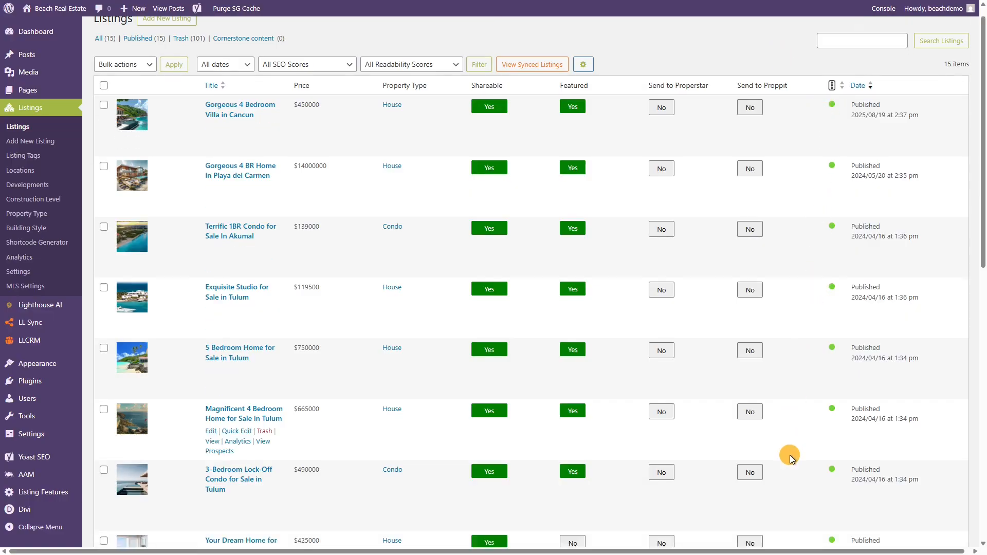
{"action": "scroll", "coordinate": [789, 455], "scroll_direction": "down", "scroll_amount": 5}
{"action": "scroll", "coordinate": [790, 455], "scroll_direction": "up", "scroll_amount": 10}
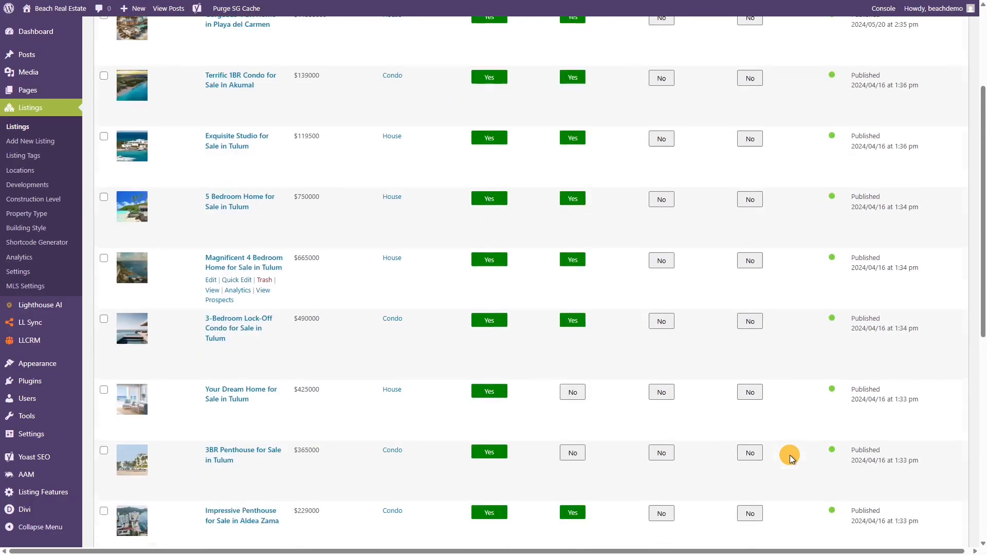
{"action": "scroll", "coordinate": [790, 455], "scroll_direction": "up", "scroll_amount": 2}
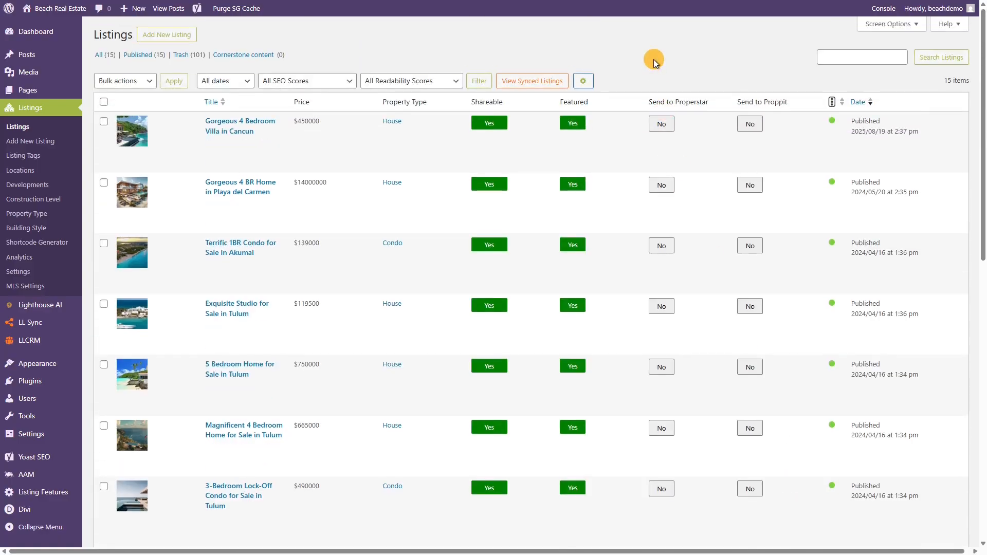